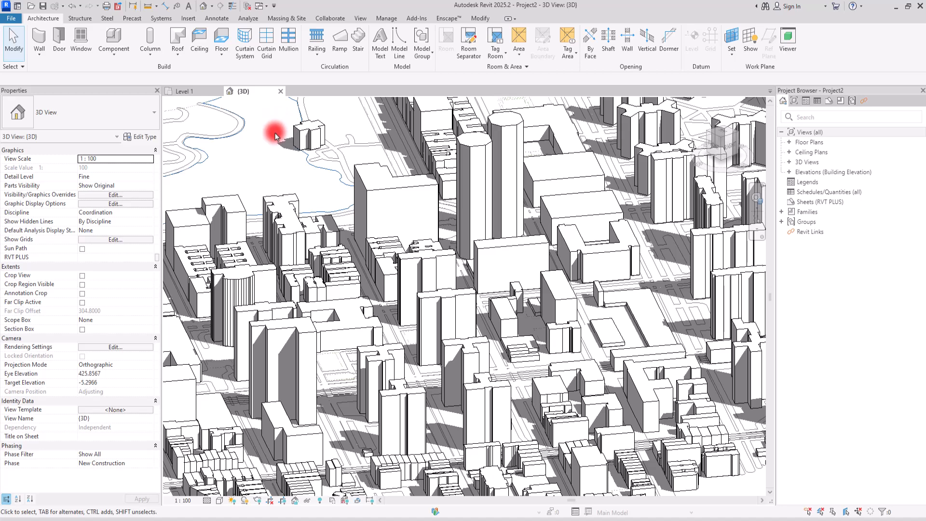
Inspect the tall foreground tower's properties in the 3D view, deselect it, and display the installed add-ins
click(294, 348)
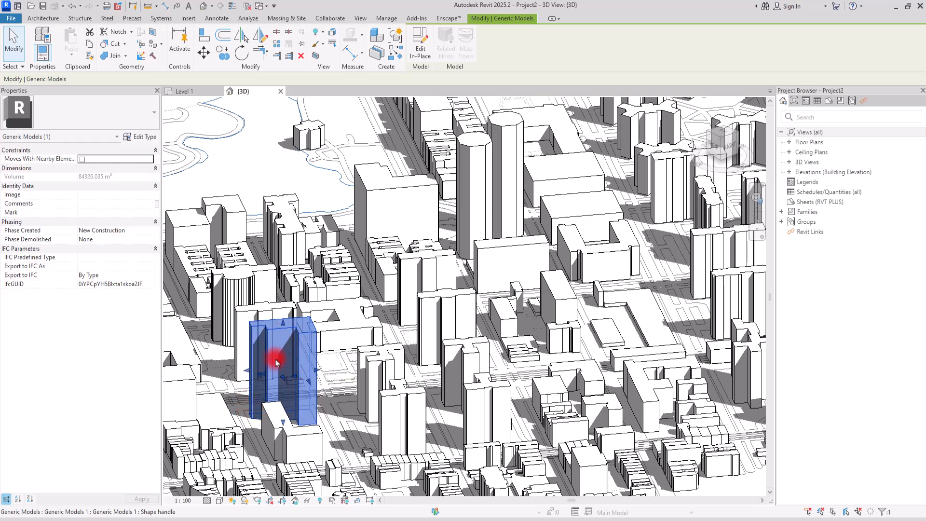
click(282, 144)
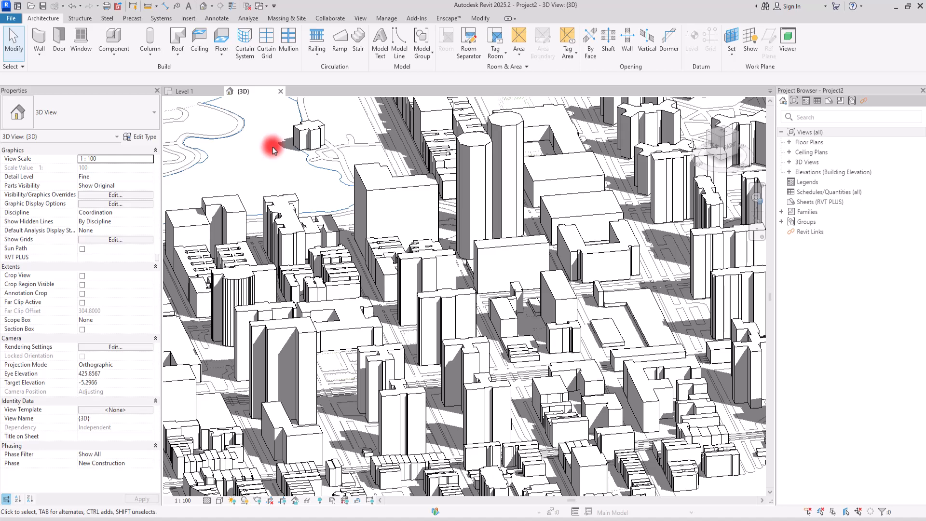
click(420, 21)
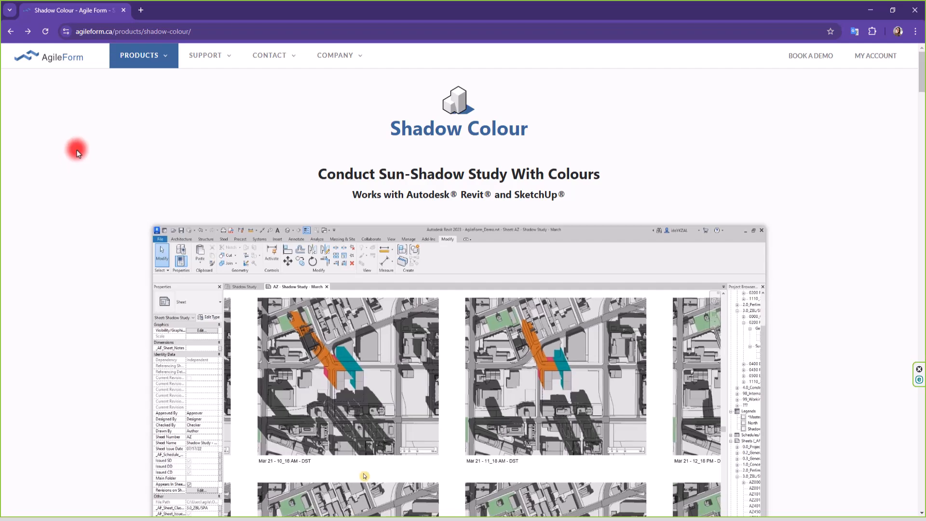
Switch to the browser and review the Shadow Colour product page, including its free trial download options
scroll(143, 214, down, 5)
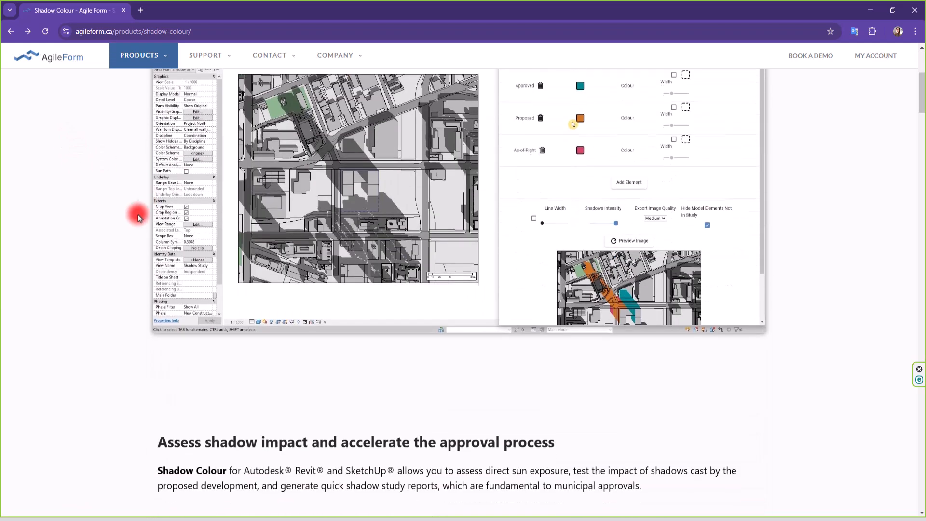
scroll(138, 214, down, 9)
scroll(337, 186, up, 1)
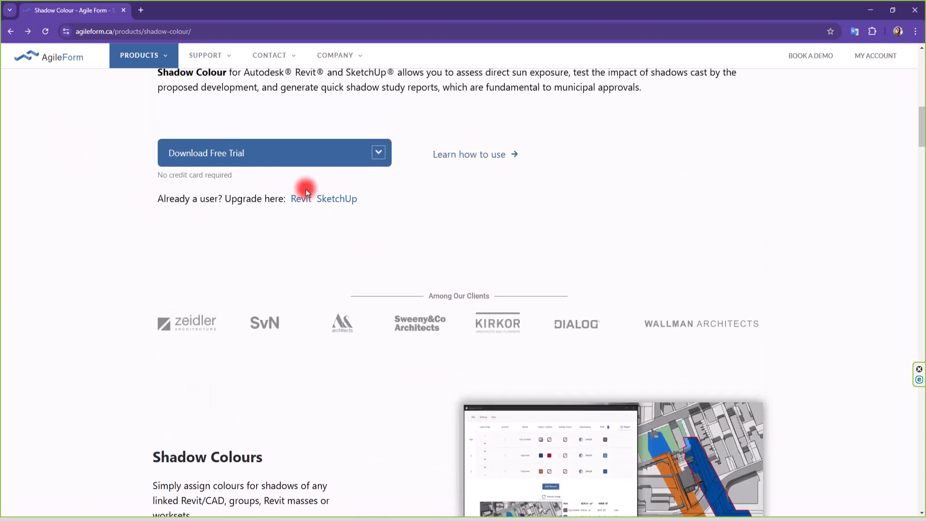
click(376, 158)
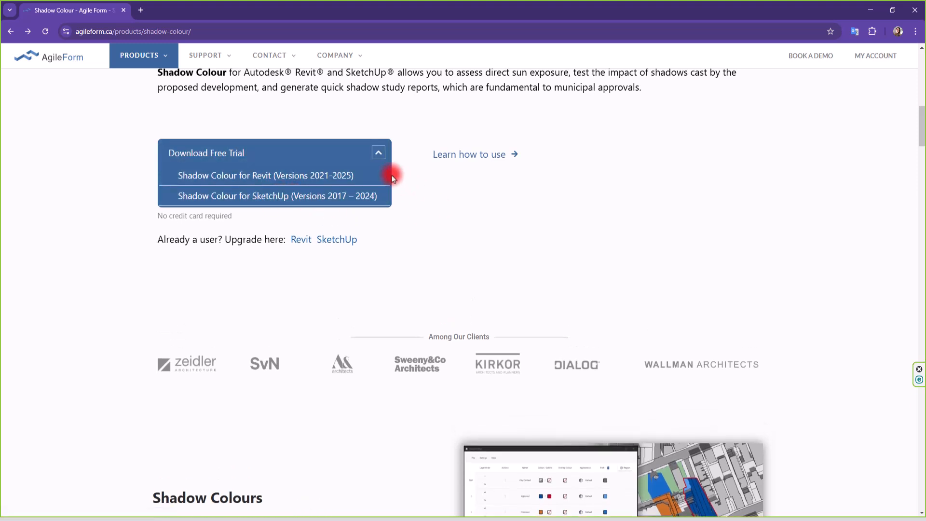
click(378, 151)
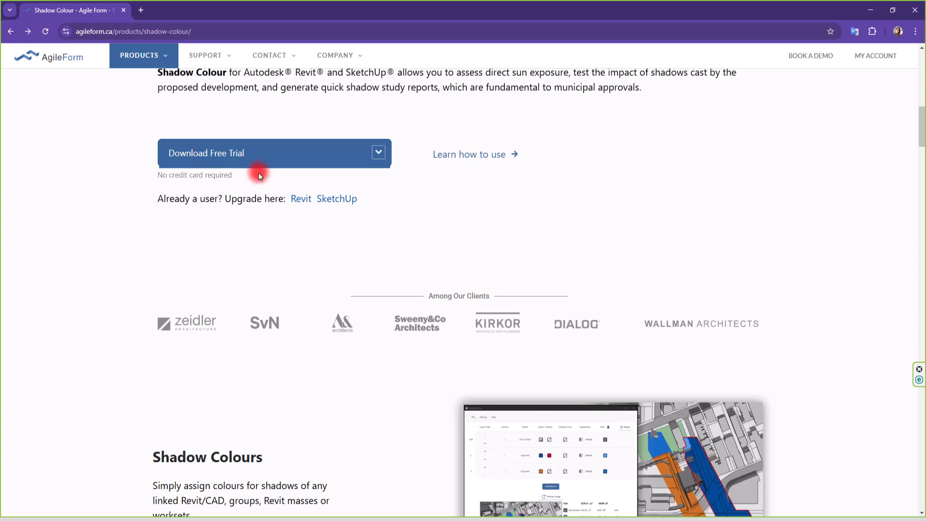
scroll(33, 238, up, 10)
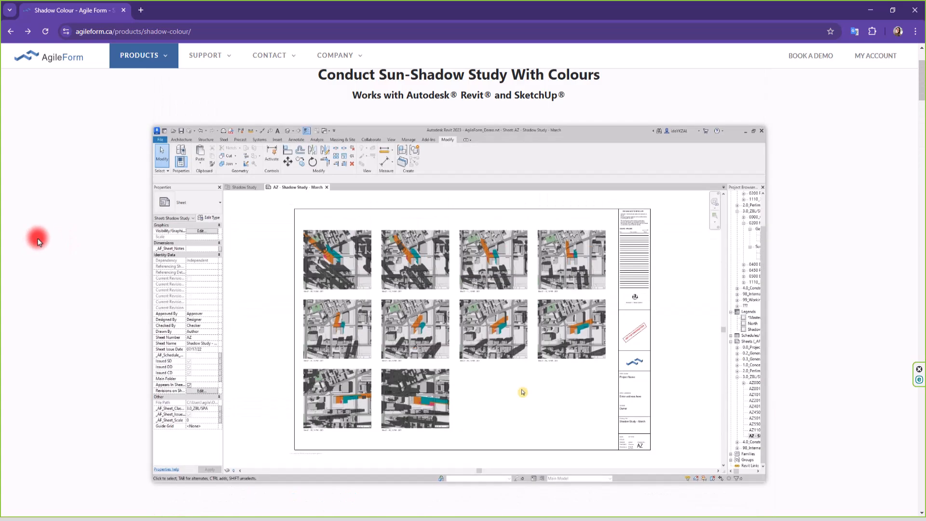
scroll(38, 239, up, 2)
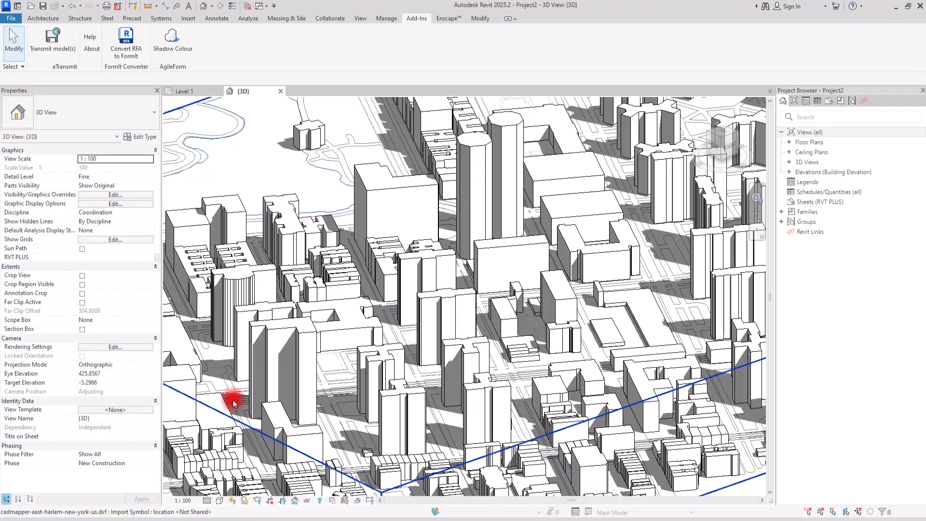
Start the Shadow Colour add-in in Revit, minimize its window, and turn on the 3D view's crop with the crop region visible
click(185, 50)
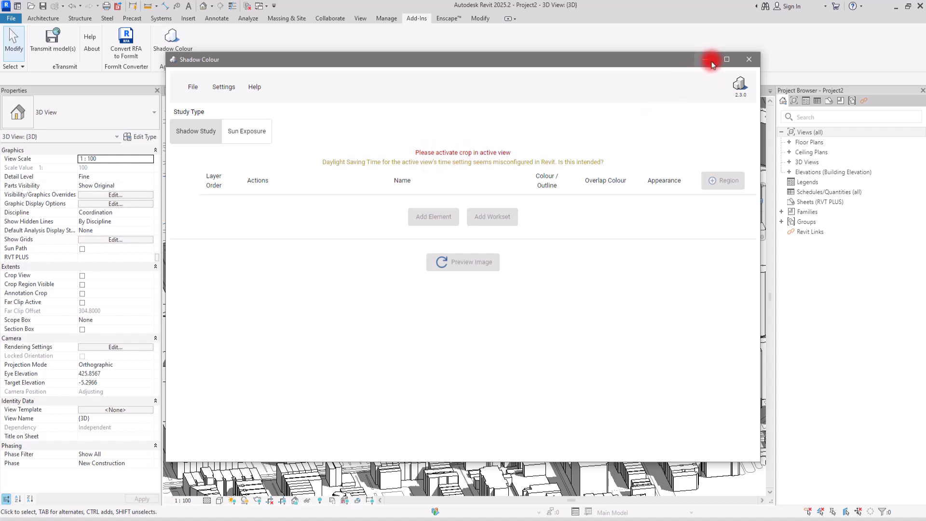
click(710, 61)
click(273, 501)
scroll(424, 264, down, 6)
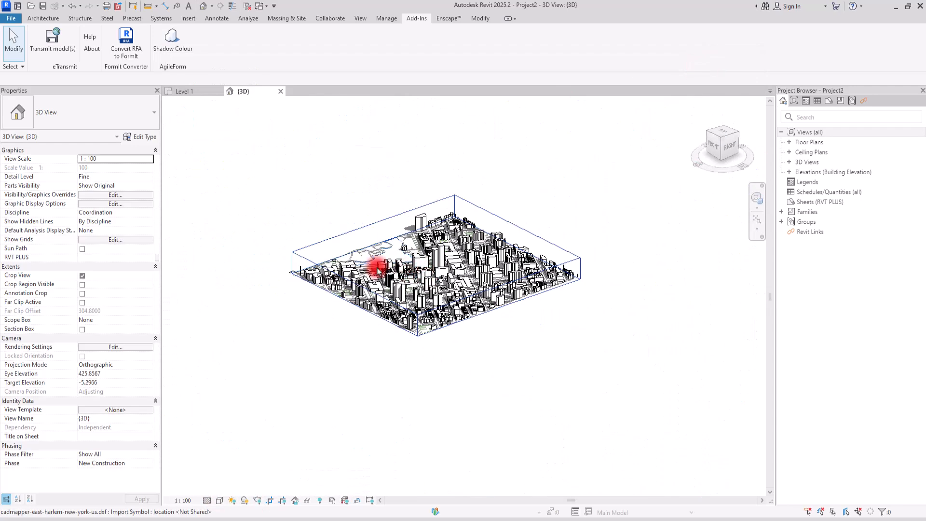
click(282, 500)
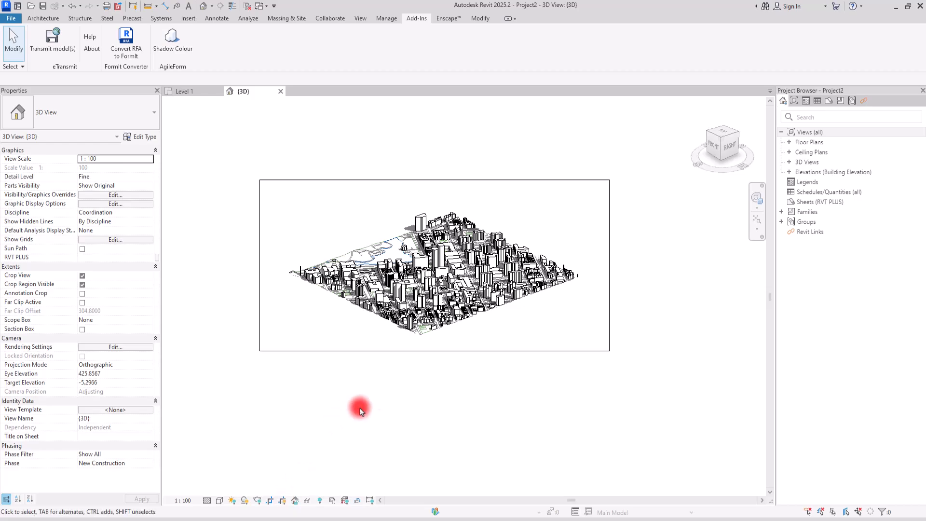
scroll(431, 244, up, 10)
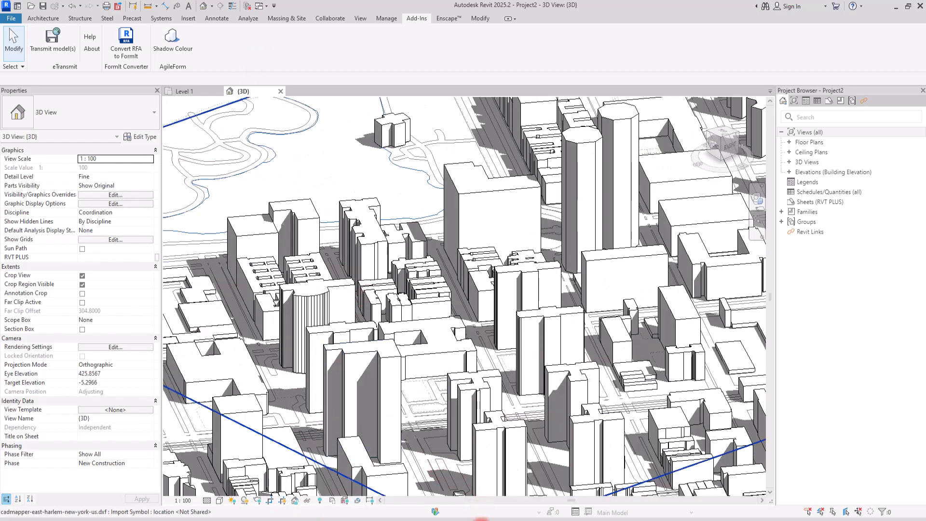
Restore the Shadow Colour window and look at the Sun Exposure settings before returning to the Shadow Study type
click(481, 519)
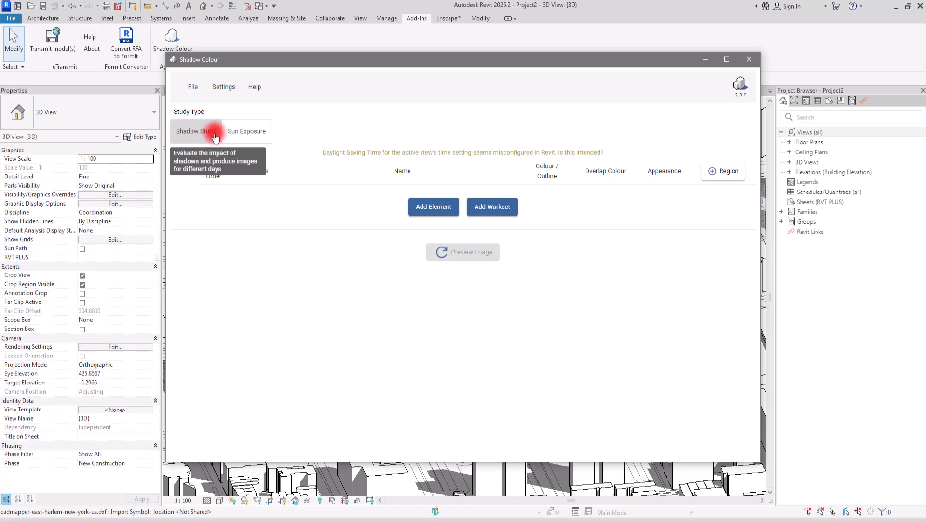
click(245, 131)
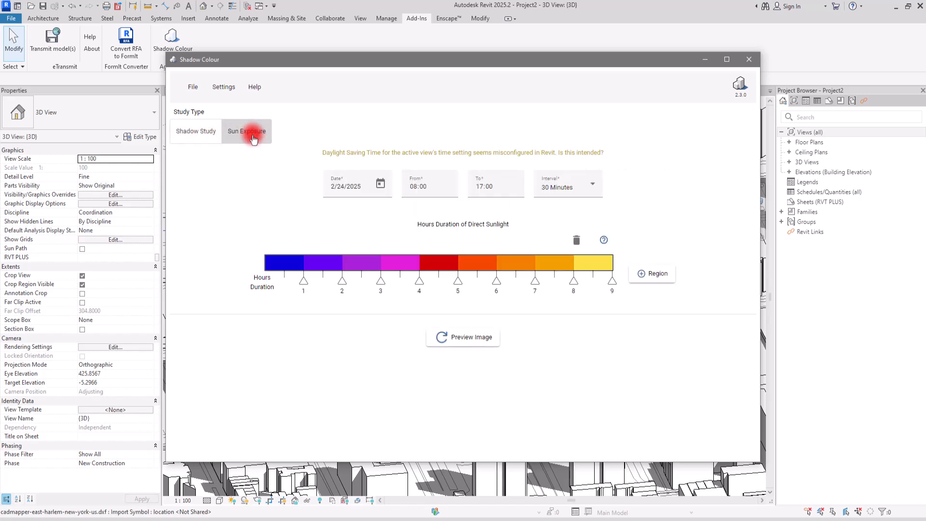
click(185, 132)
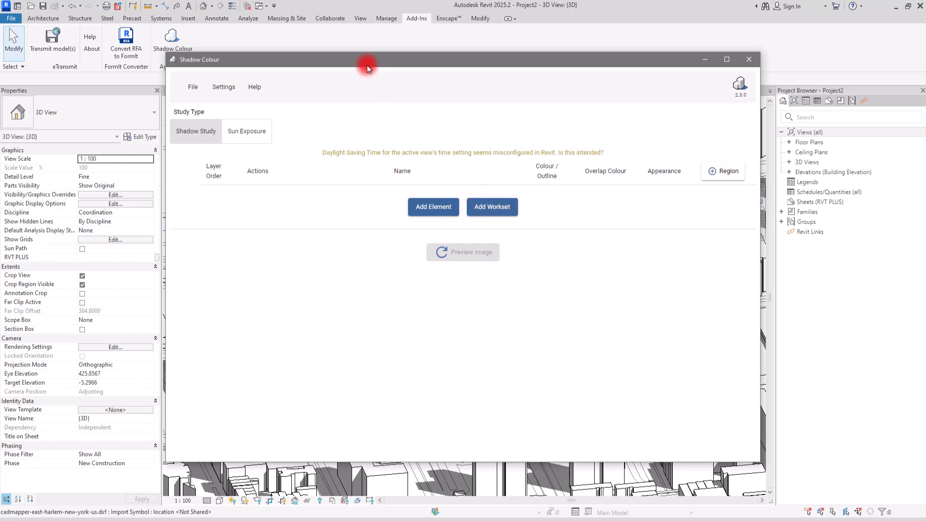
Add the imported cadmapper city model and the tall foreground tower as elements of the shadow study
drag(363, 64, 579, 90)
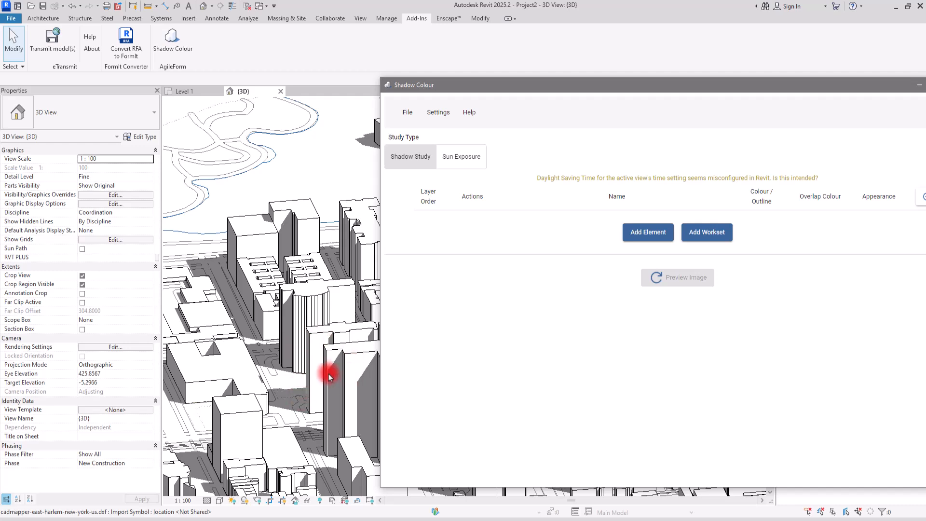
click(644, 235)
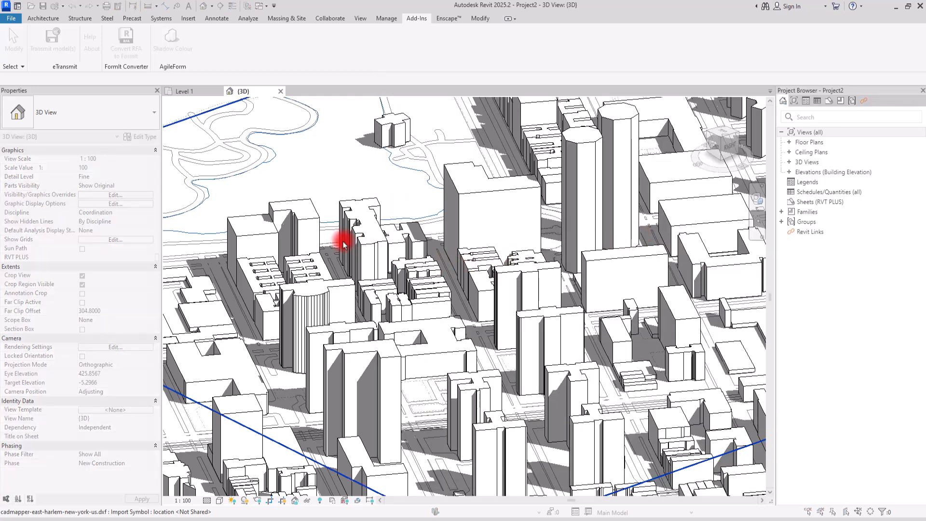
click(253, 227)
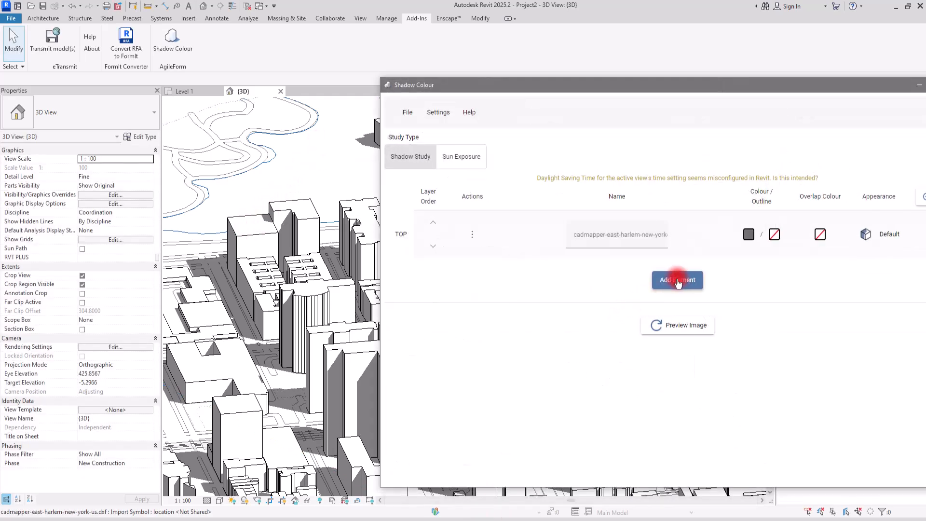
click(673, 283)
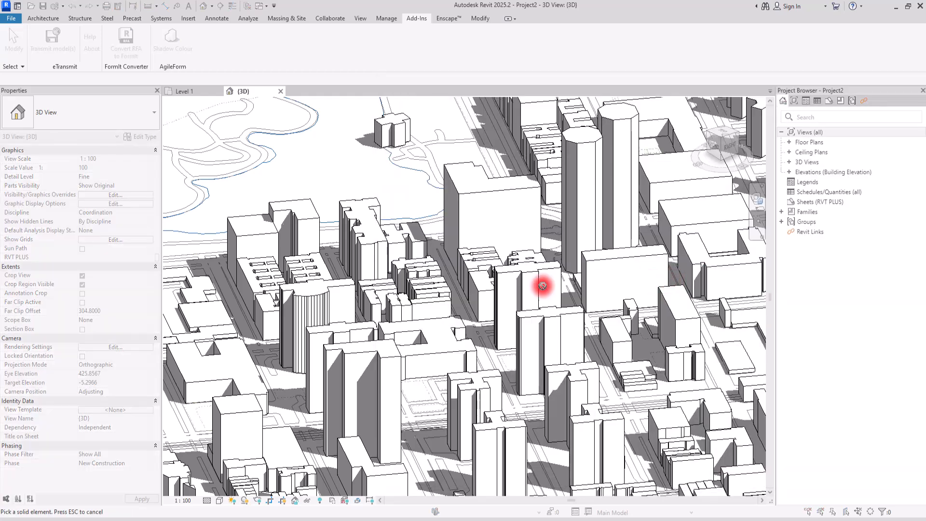
click(366, 373)
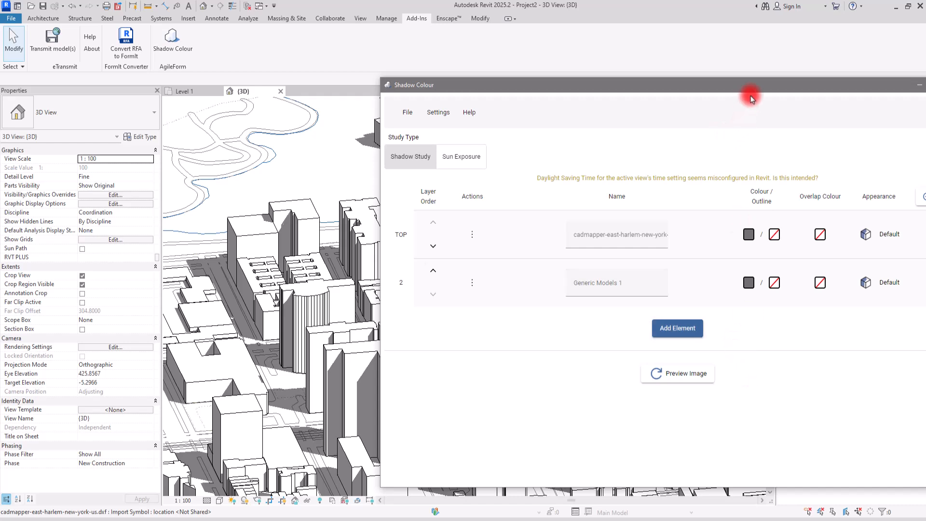
Reposition and narrow the Shadow Colour window, and reframe the 3D view on the added tower from a higher angle
drag(757, 86, 698, 36)
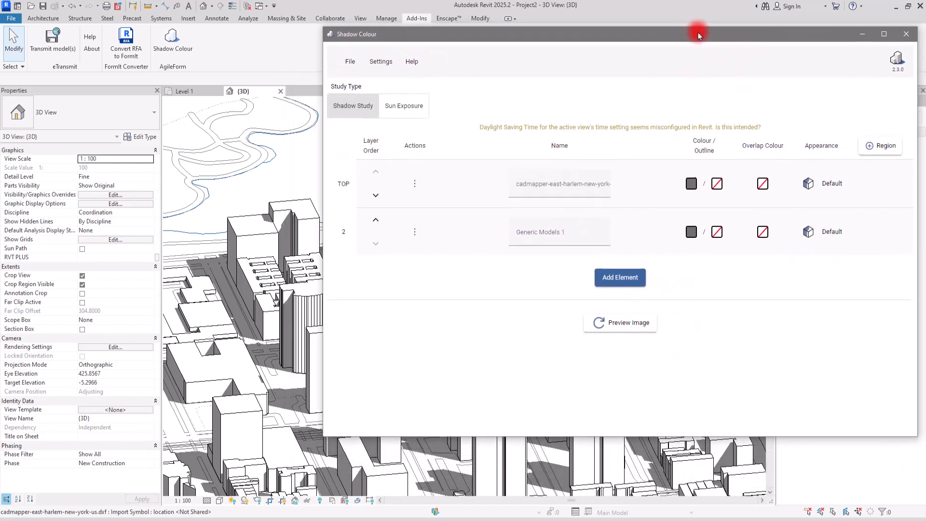
drag(331, 440, 438, 508)
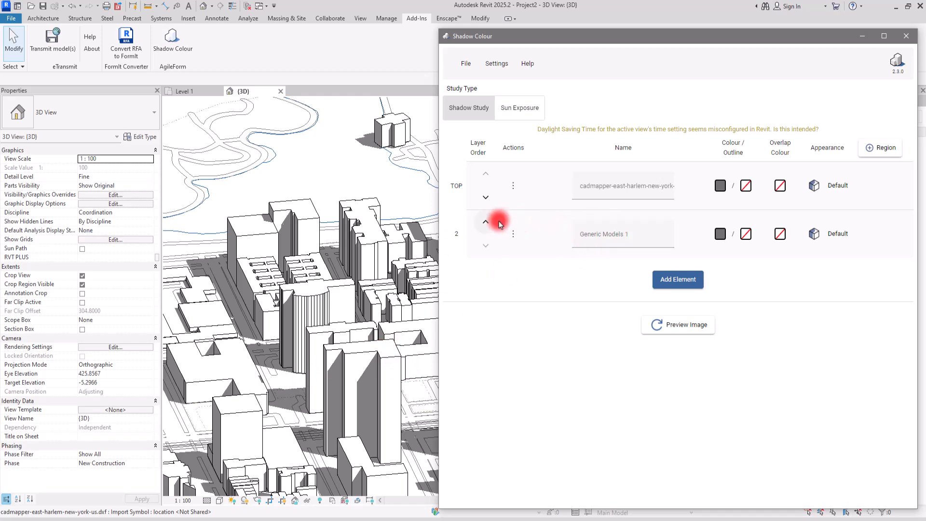
scroll(294, 336, down, 2)
click(324, 359)
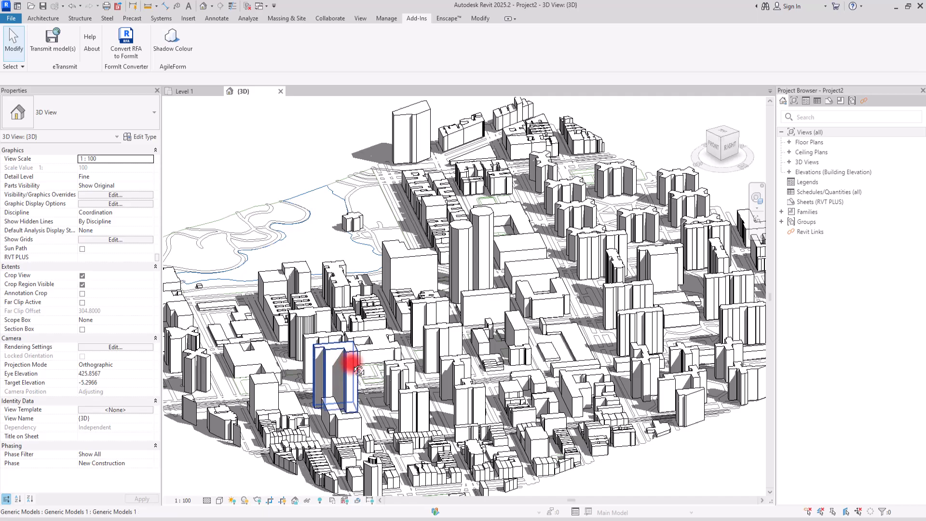
shift+middle_drag(347, 364, 384, 447)
scroll(318, 423, up, 3)
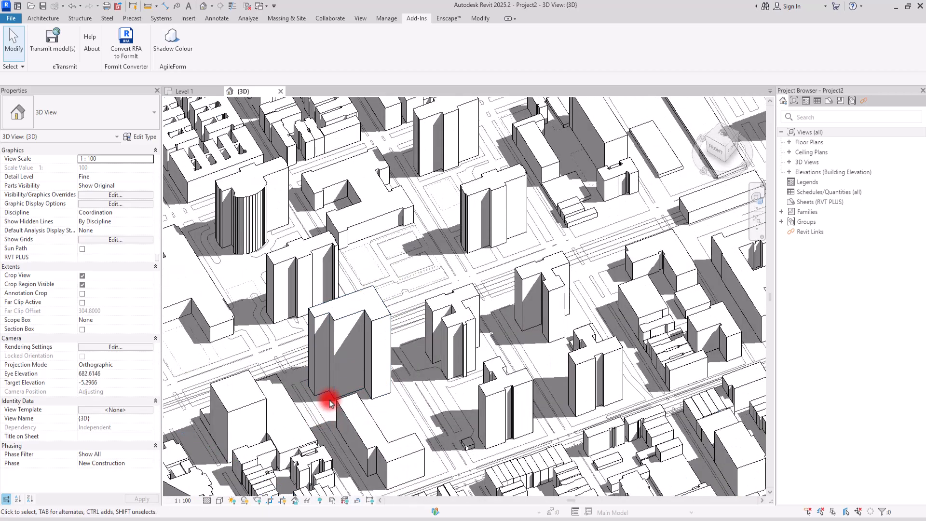
click(483, 518)
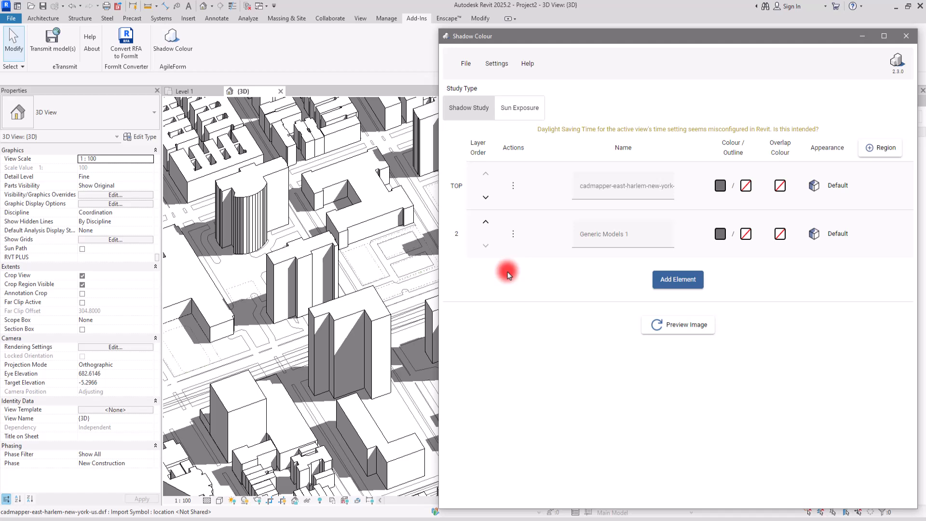
Move the Generic Models 1 element to the top layer and set its shadow colour to red (203, 3, 26)
click(485, 223)
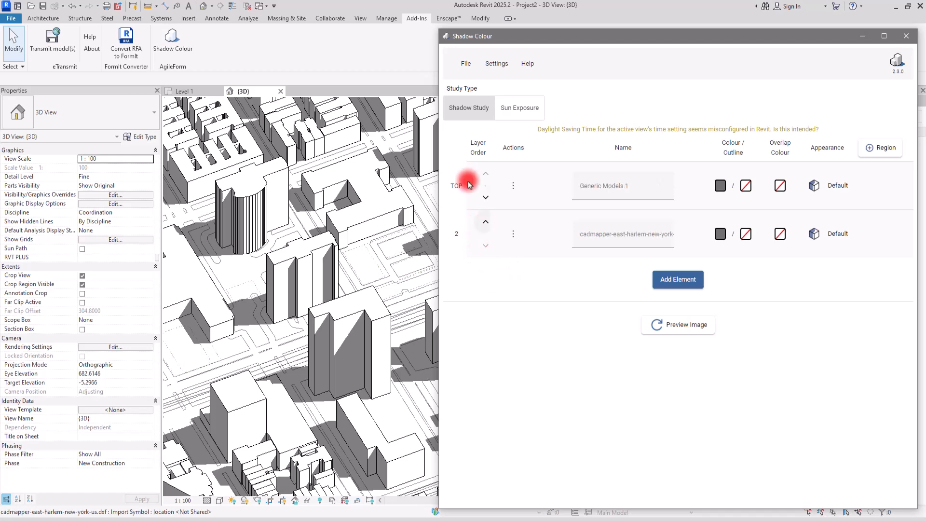
click(720, 186)
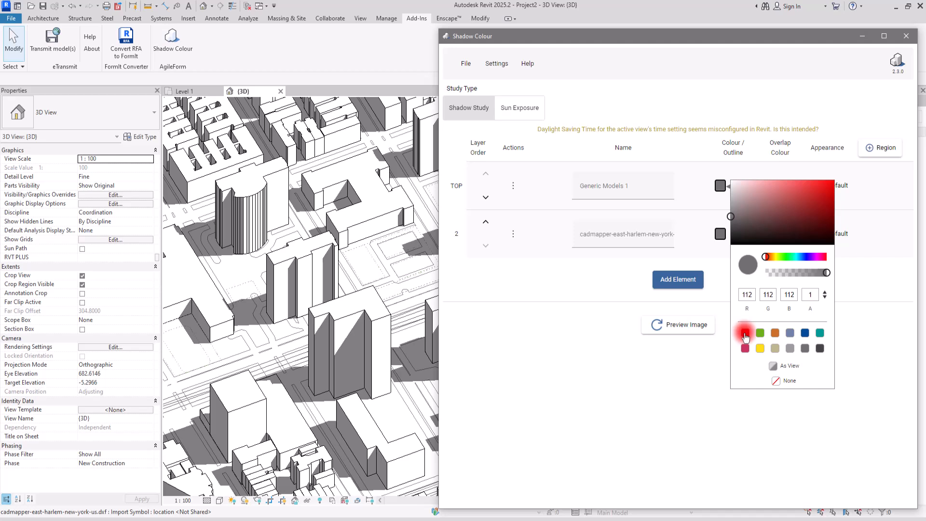
click(745, 333)
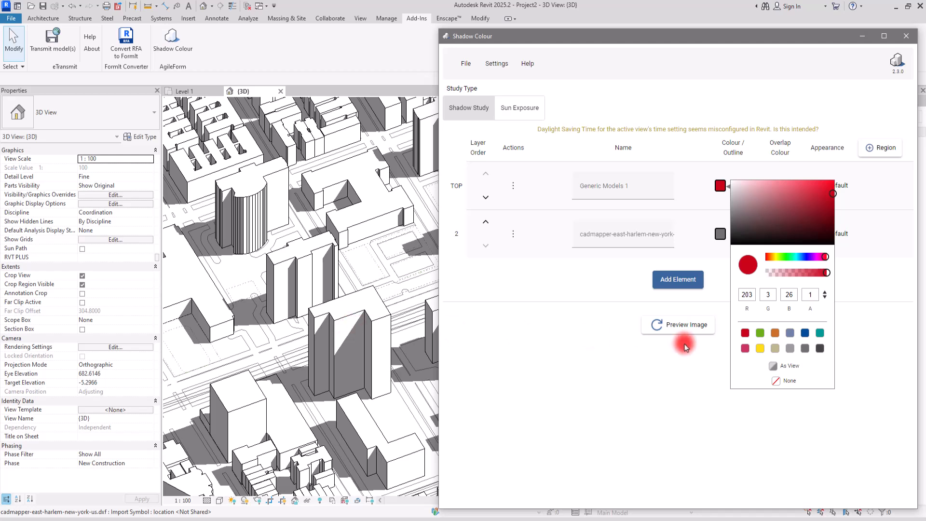
click(716, 274)
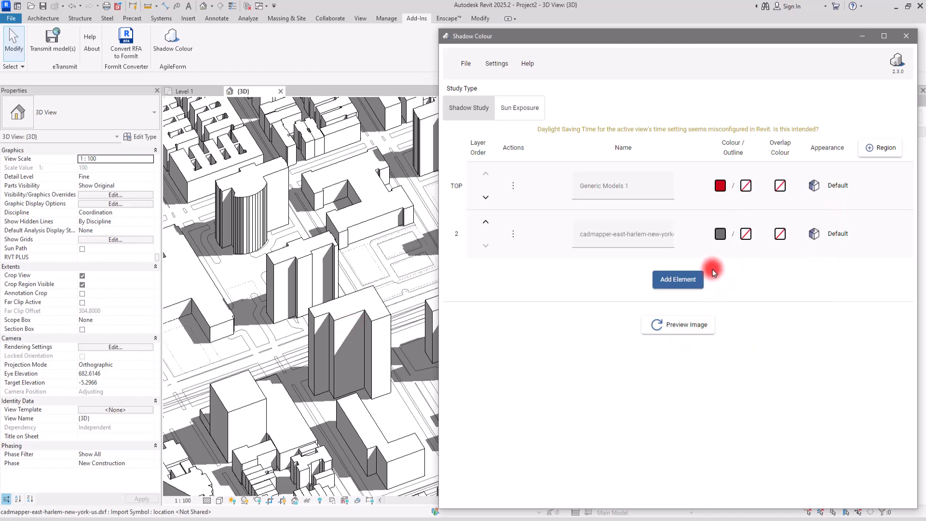
Examine the overlap colour choices and the appearance options available for the Generic Models 1 element
click(779, 187)
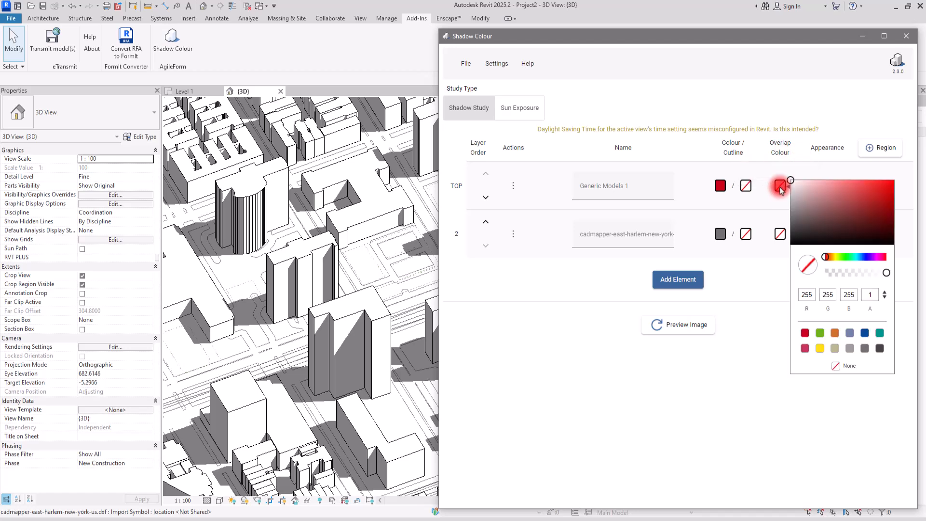
click(643, 397)
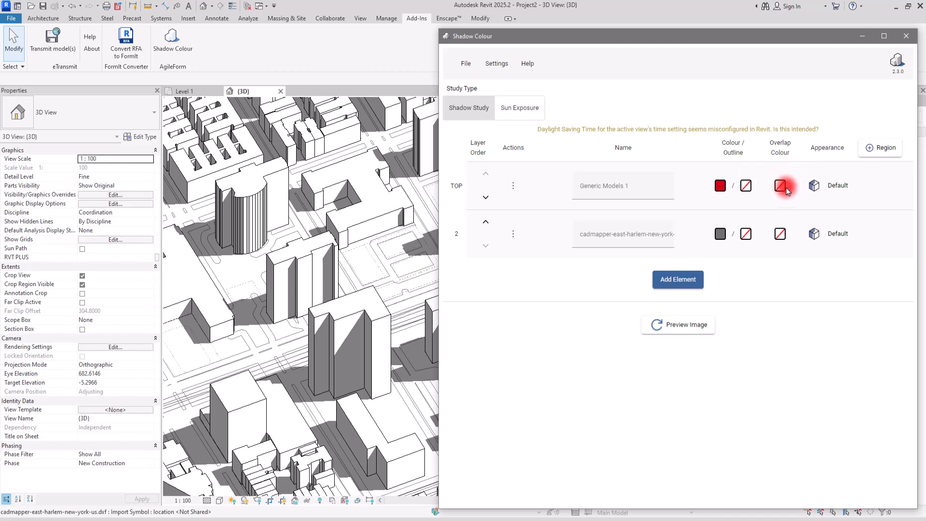
click(834, 188)
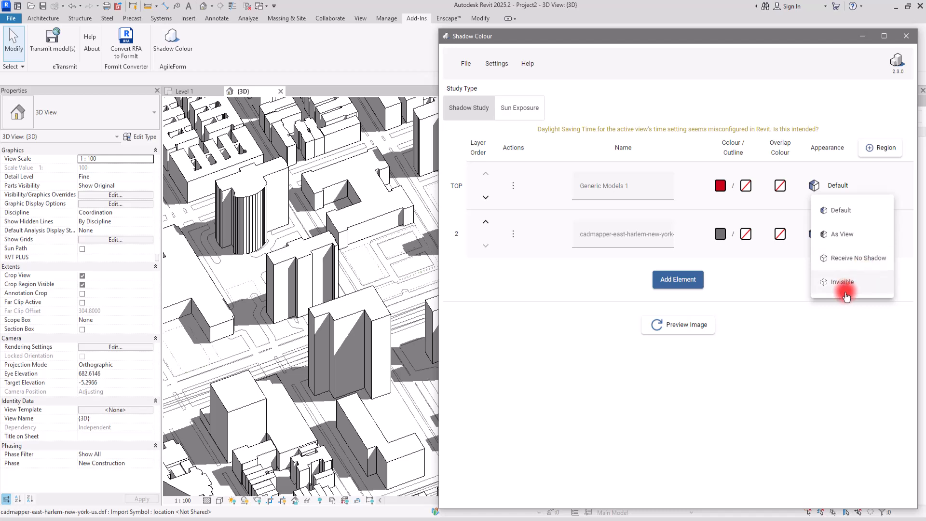
click(800, 347)
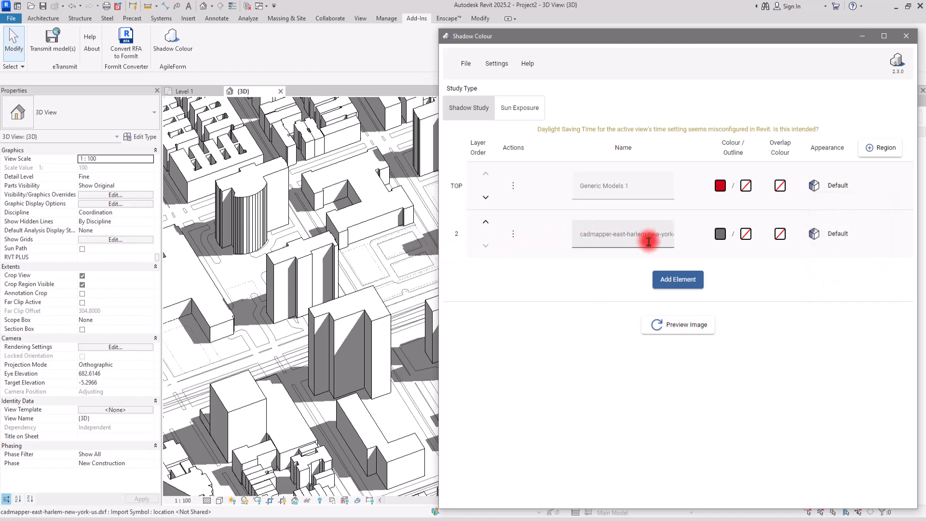
Set the shadow colour of the cadmapper city model to a muted grey-green by adjusting the preset green
click(719, 234)
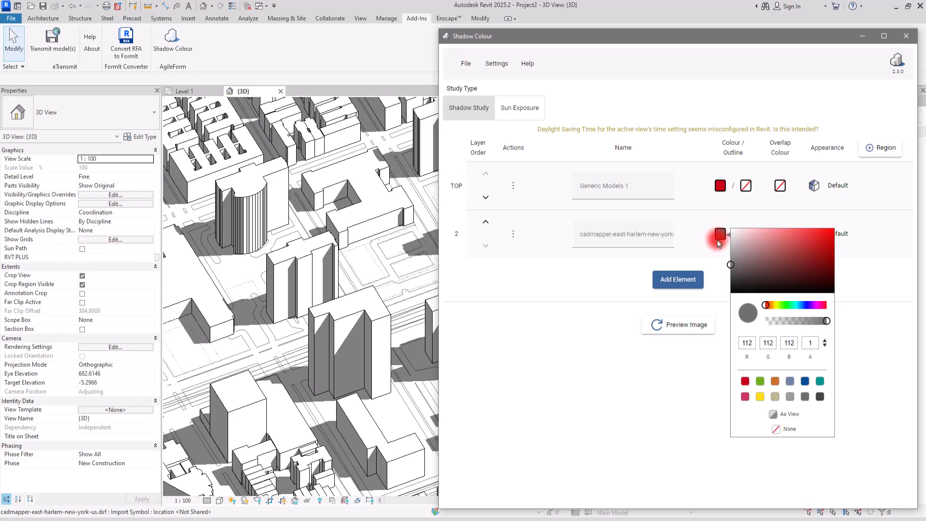
click(760, 382)
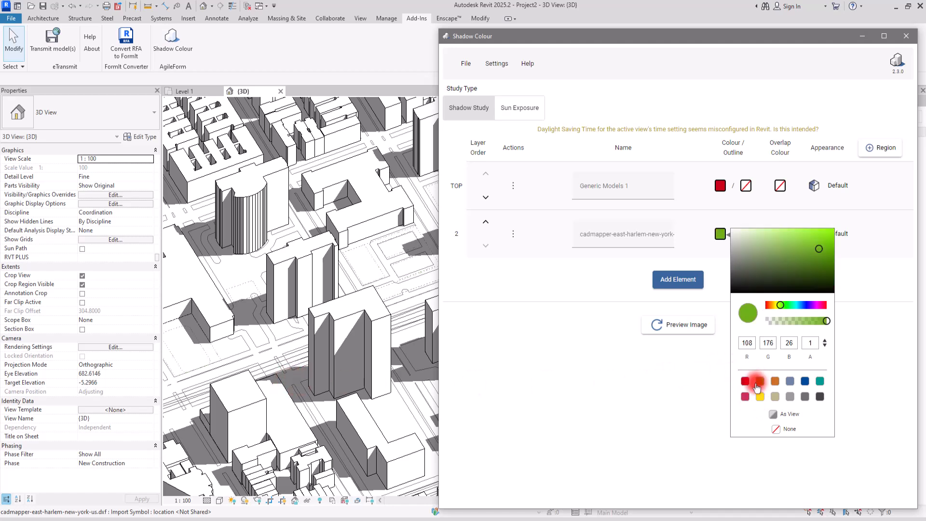
mouse_move(820, 251)
mouse_down()
mouse_move(766, 262)
mouse_move(765, 254)
mouse_move(772, 256)
mouse_up()
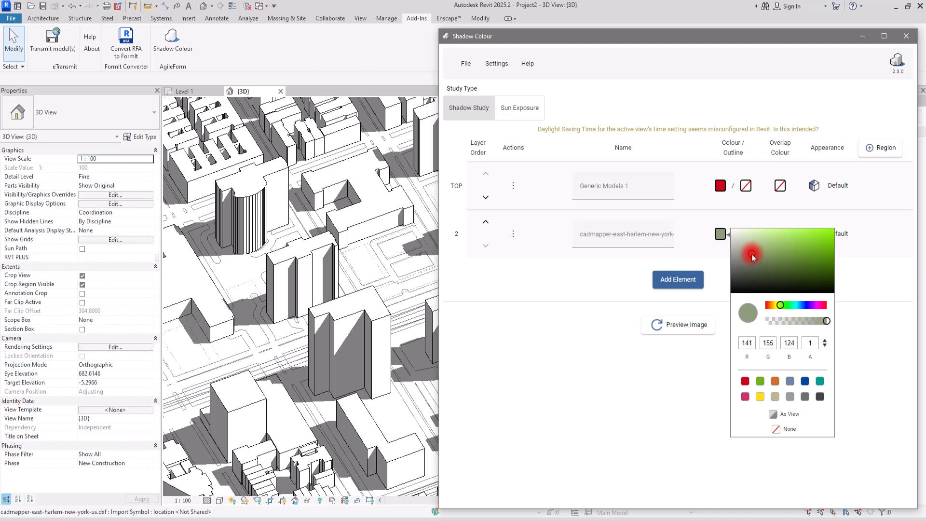
drag(751, 259, 748, 260)
click(678, 426)
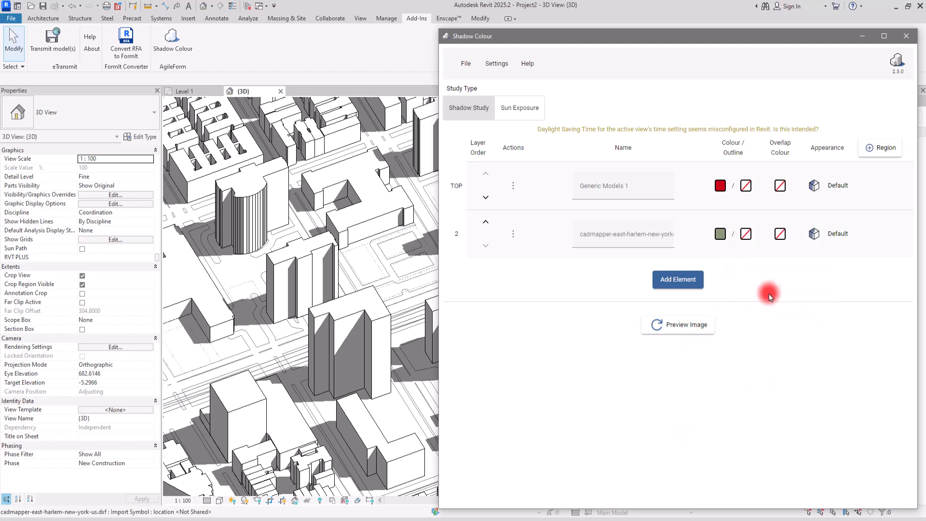
Generate the shadow study preview, enlarge the Shadow Colour window and examine the tower's red shadow among its surroundings
click(666, 331)
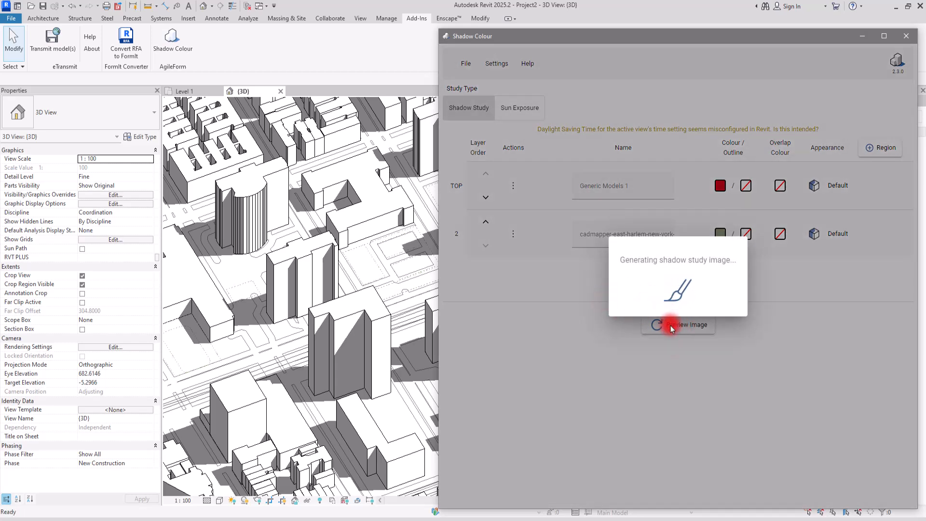
scroll(661, 417, up, 6)
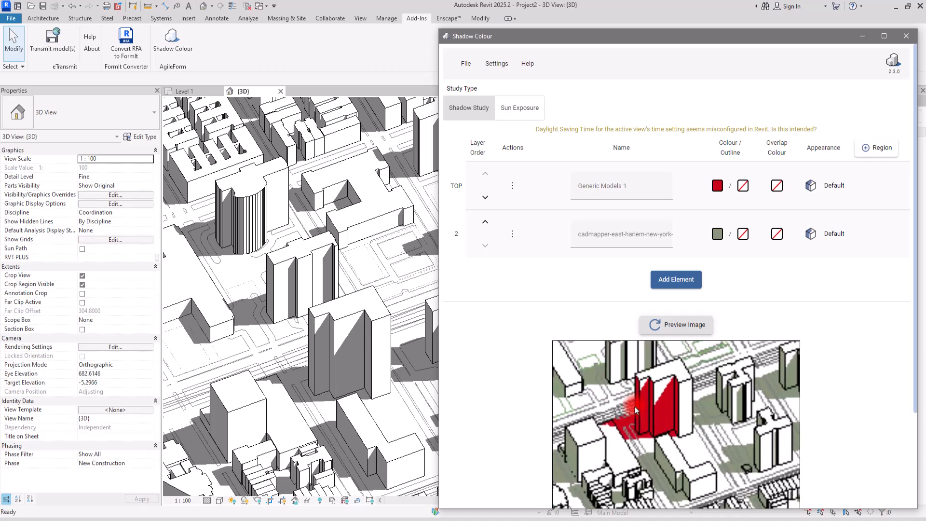
mouse_move(651, 29)
mouse_down()
mouse_move(652, 97)
mouse_move(646, 20)
mouse_up()
drag(644, 423, 652, 518)
scroll(614, 241, down, 2)
scroll(633, 327, down, 2)
scroll(687, 375, down, 2)
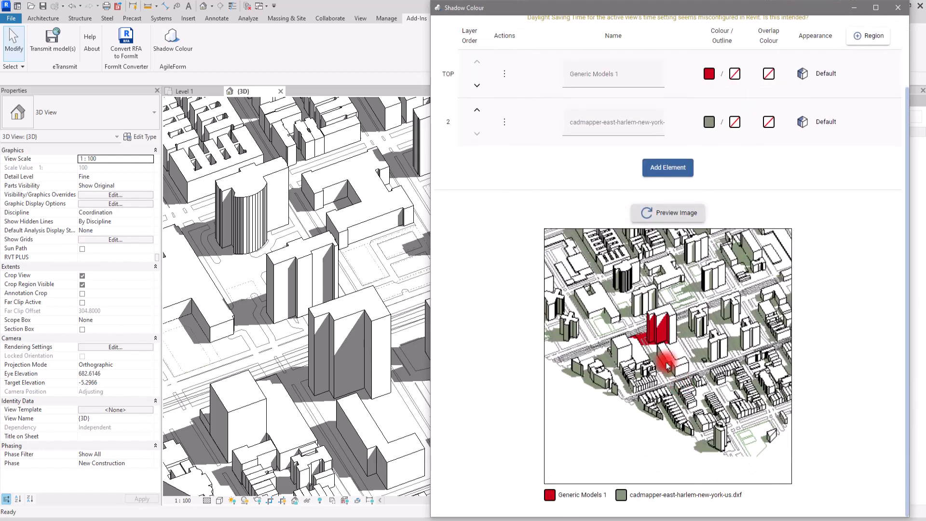
scroll(639, 391, down, 2)
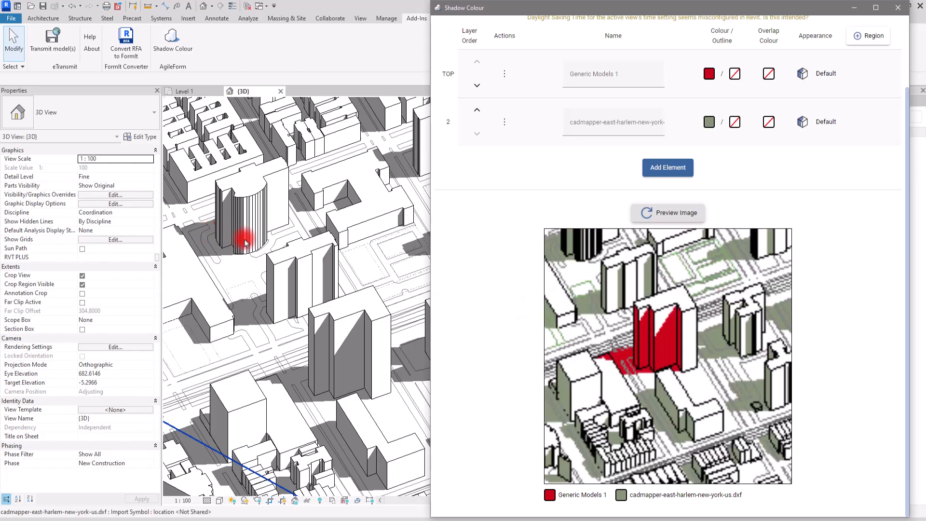
Reorient the 3D view to a steep, near-overhead angle and regenerate the shadow study preview to inspect the tower's shadow
shift+middle_drag(259, 249, 645, 277)
shift+middle_drag(526, 317, 440, 262)
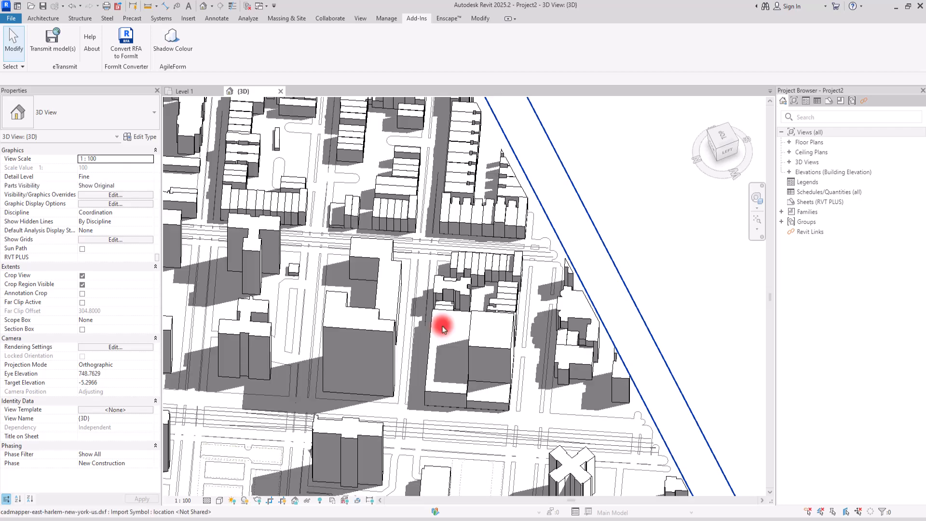
click(492, 520)
click(663, 215)
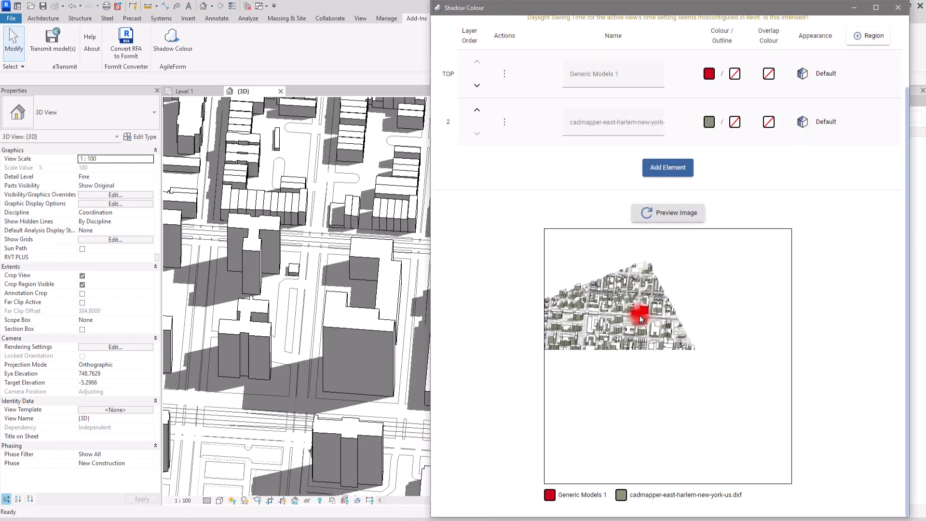
scroll(639, 318, up, 5)
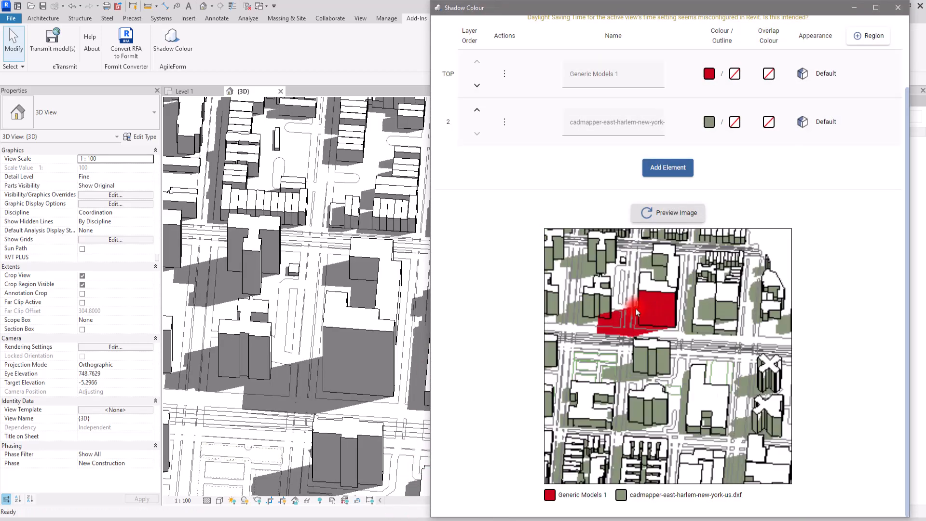
scroll(632, 330, down, 3)
scroll(599, 277, up, 2)
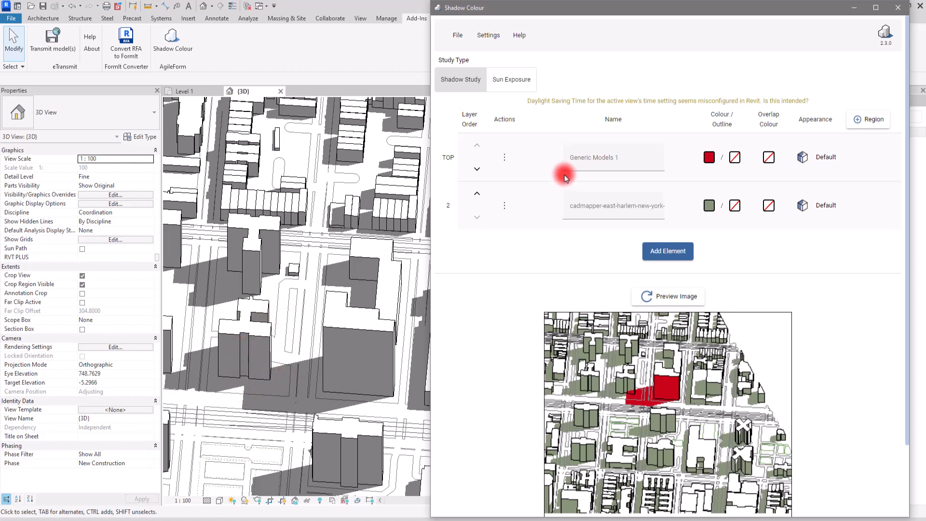
Switch the study type to Sun Exposure and generate a preview of the direct sunlight hours
click(874, 120)
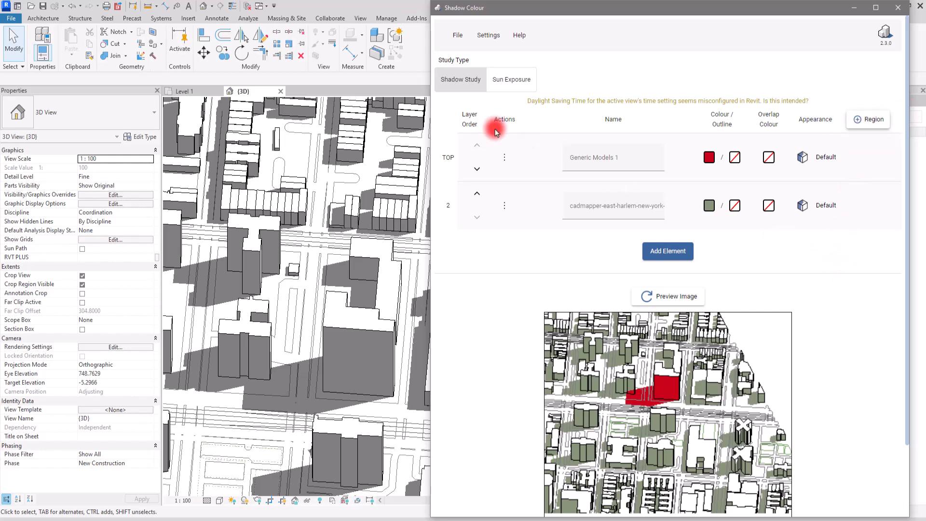
click(498, 90)
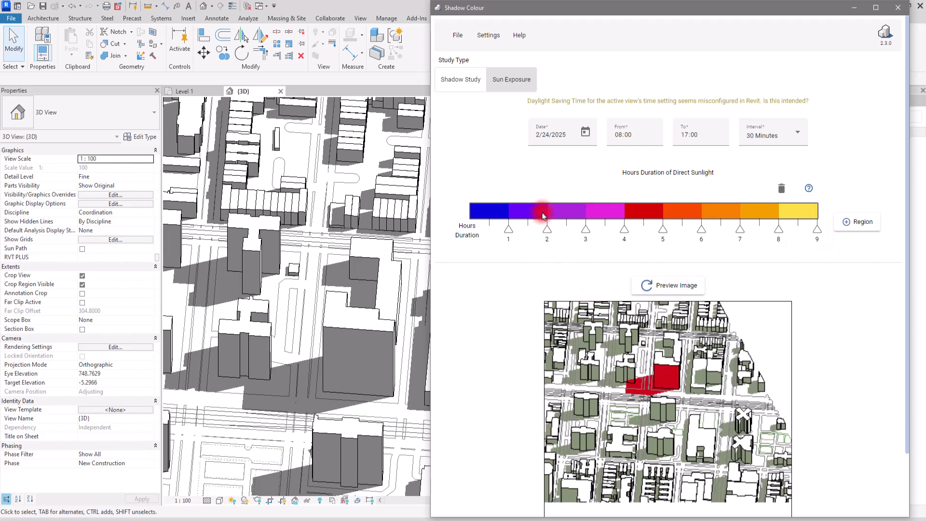
click(651, 291)
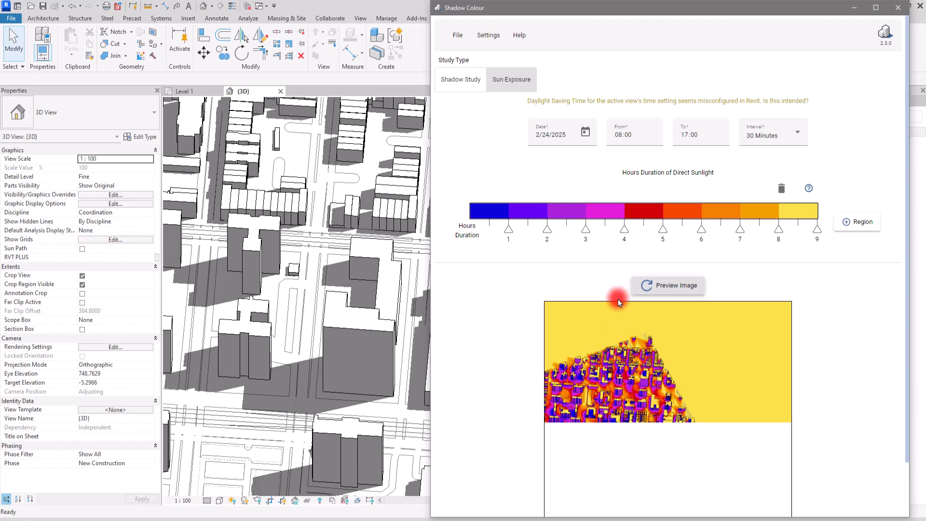
scroll(579, 270, down, 2)
scroll(258, 208, down, 3)
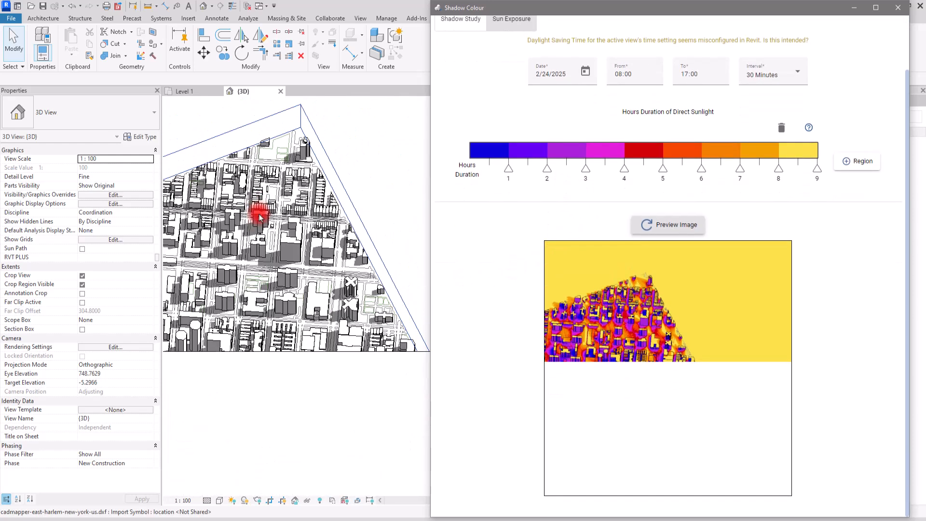
Extend the 3D view's crop region downward and to the left to include the whole city model
click(413, 347)
scroll(390, 335, down, 2)
drag(388, 334, 351, 465)
drag(235, 330, 182, 324)
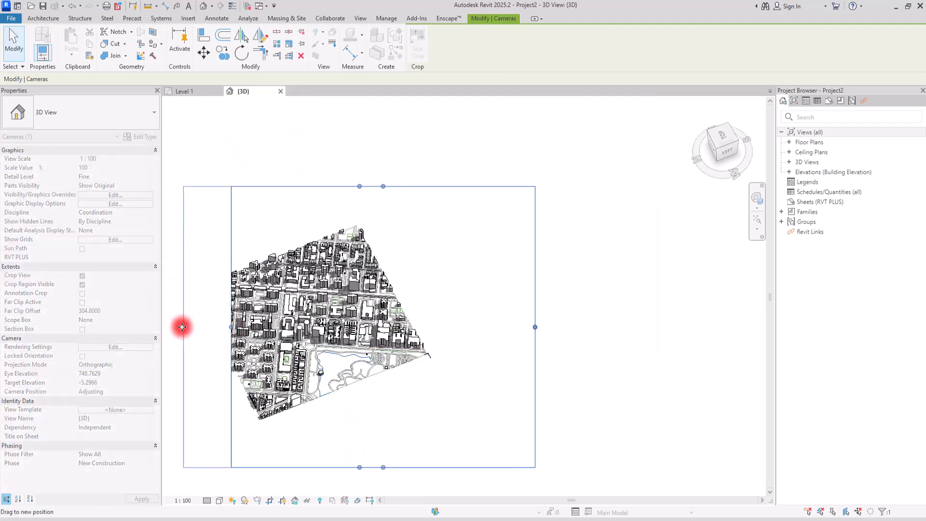
click(212, 305)
scroll(213, 305, up, 2)
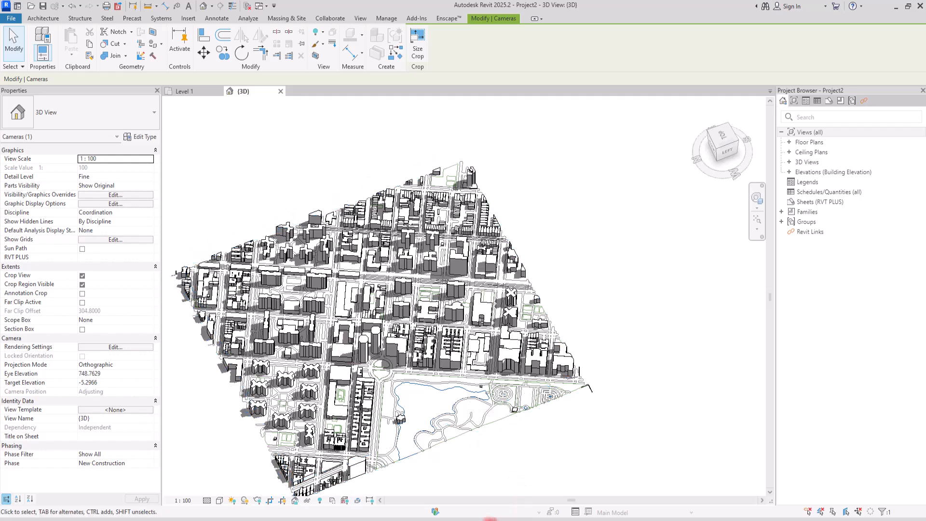
Regenerate the sun exposure preview for the enlarged crop region and examine the sunlight colours around the tower up close
click(483, 520)
click(673, 234)
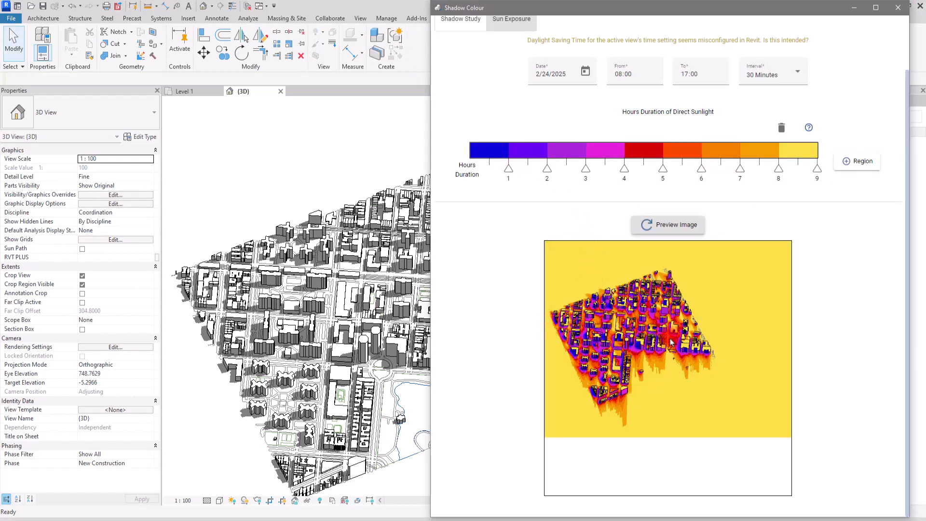
scroll(671, 341, up, 3)
scroll(664, 268, up, 2)
scroll(664, 267, up, 3)
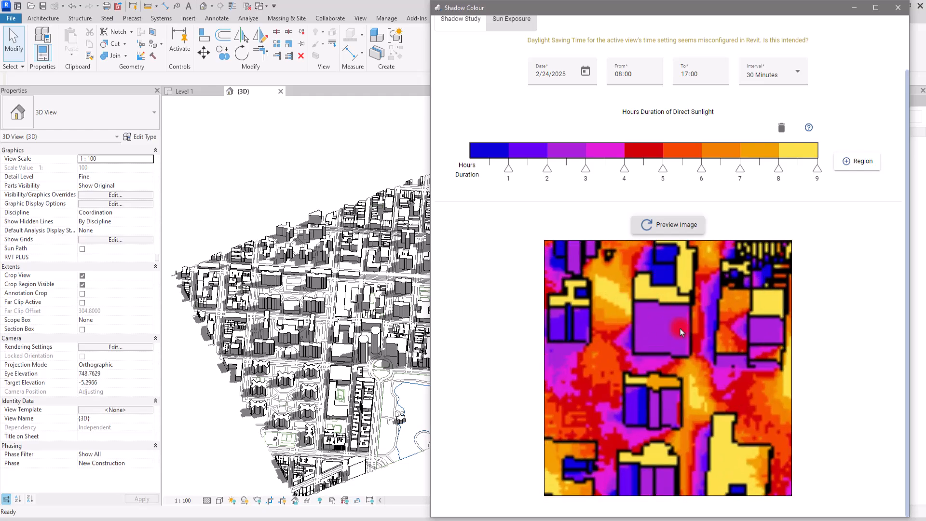
scroll(677, 315, down, 4)
scroll(188, 283, down, 4)
Orbit the 3D view to an oblique angle facing the tower's opposite side and regenerate the sun exposure preview
shift+middle_drag(356, 343, 217, 296)
scroll(295, 260, up, 6)
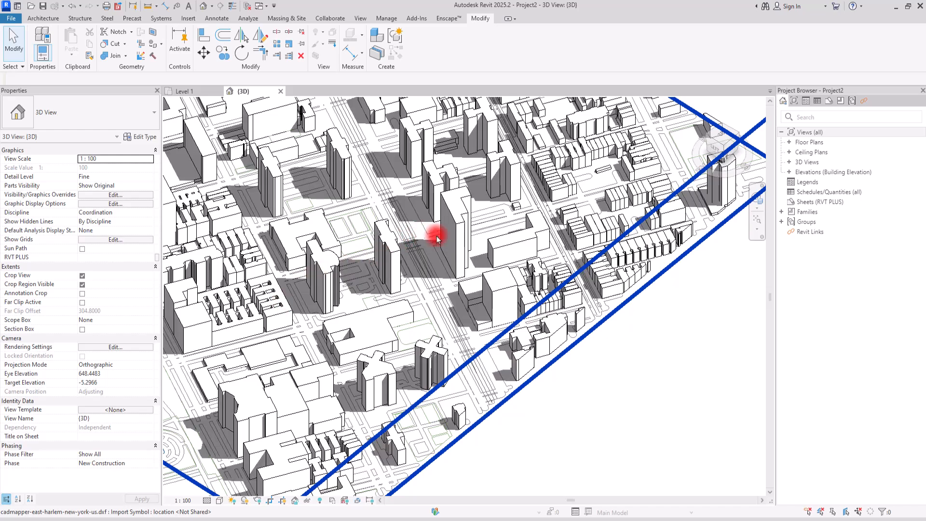
shift+middle_drag(450, 175, 377, 310)
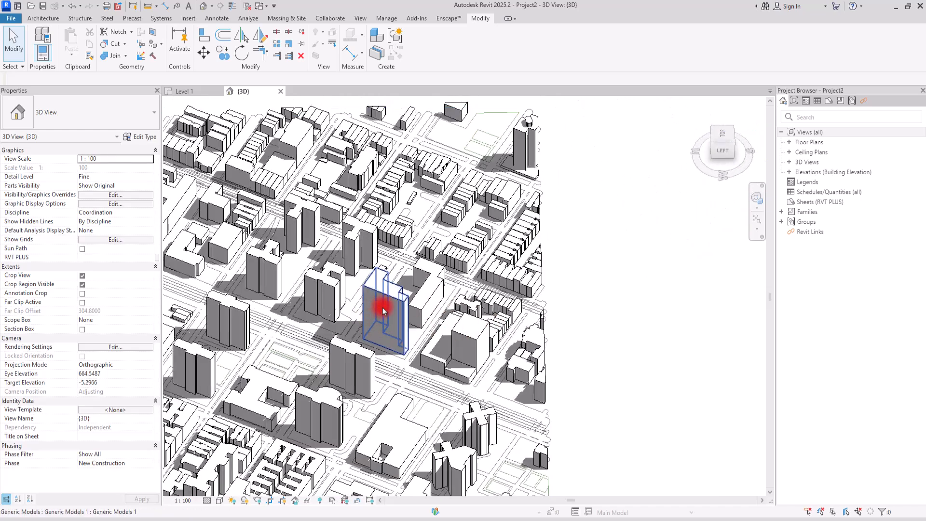
click(475, 518)
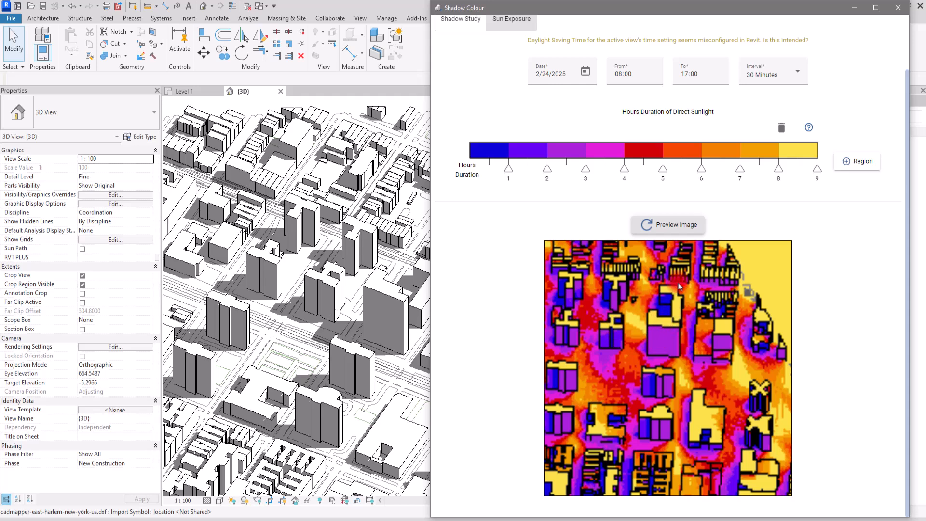
shift+middle_drag(354, 343, 190, 331)
click(527, 409)
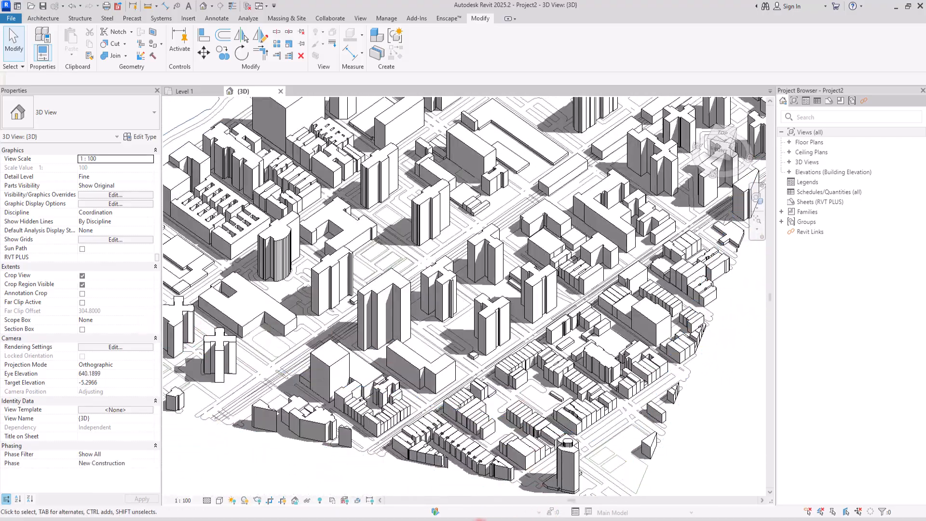
click(492, 511)
click(673, 221)
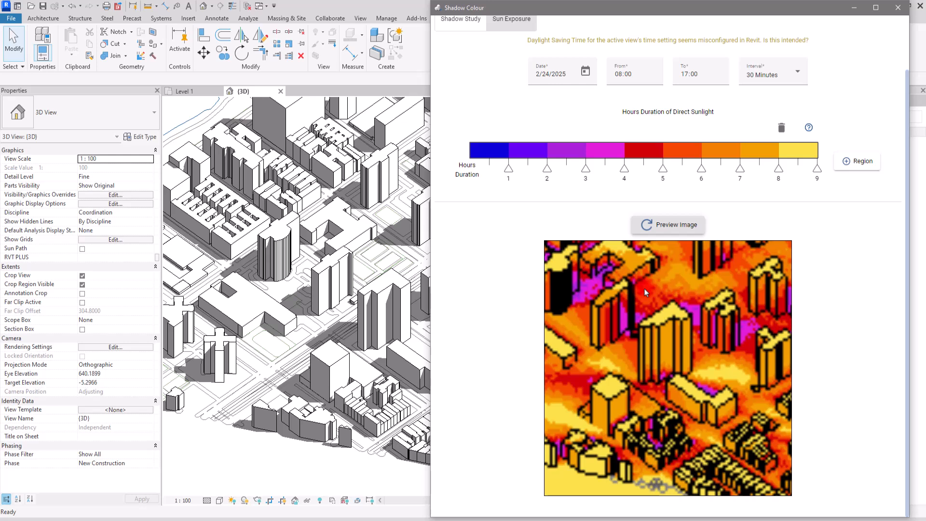
Review the Shadow Colour preferences for line width, area calculation, shadow intensity, outlines, topography and colour opacity
scroll(507, 298, up, 3)
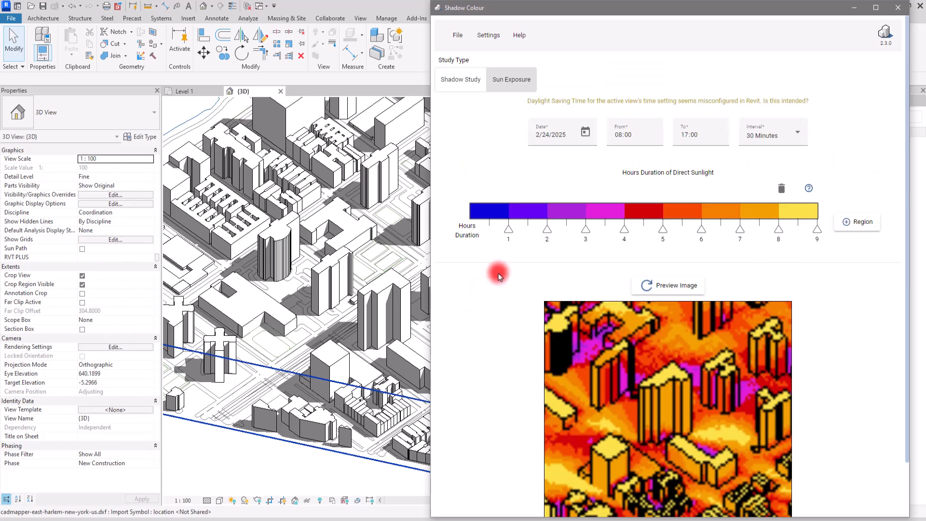
click(500, 40)
click(504, 71)
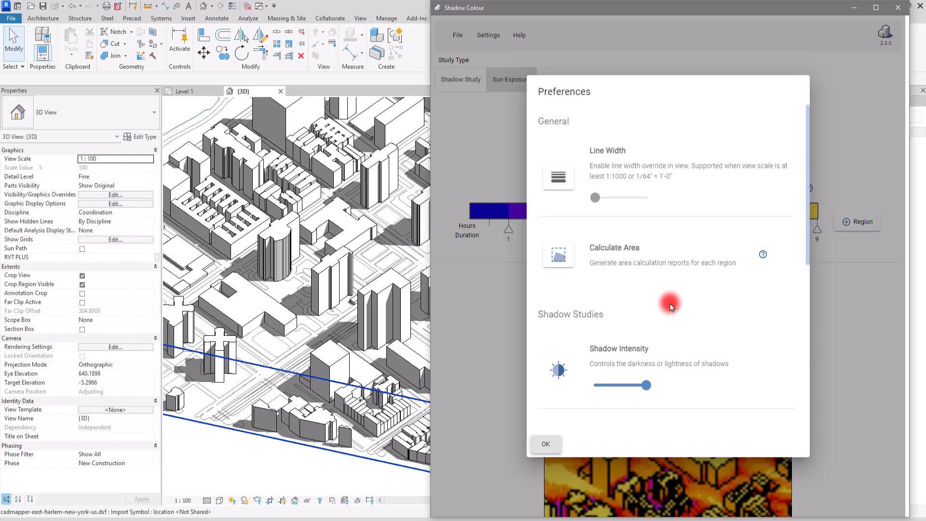
scroll(632, 320, down, 3)
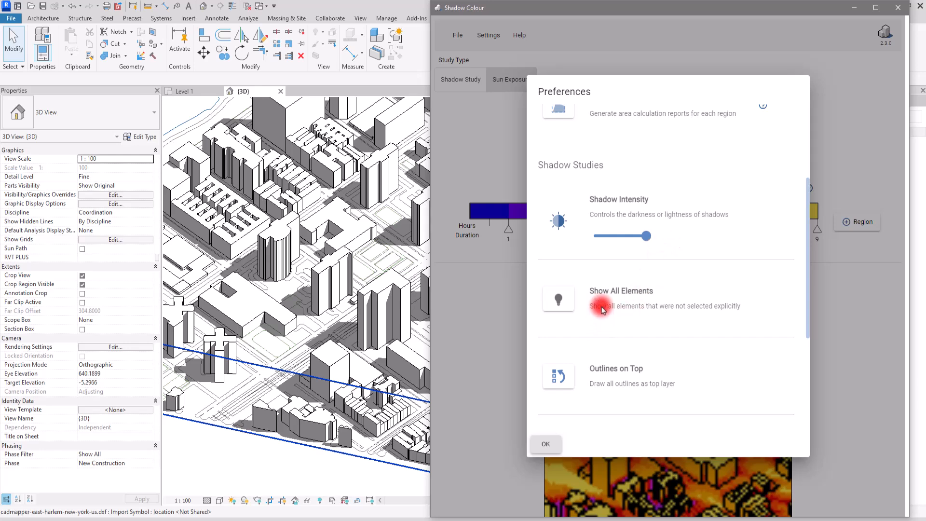
scroll(597, 306, down, 3)
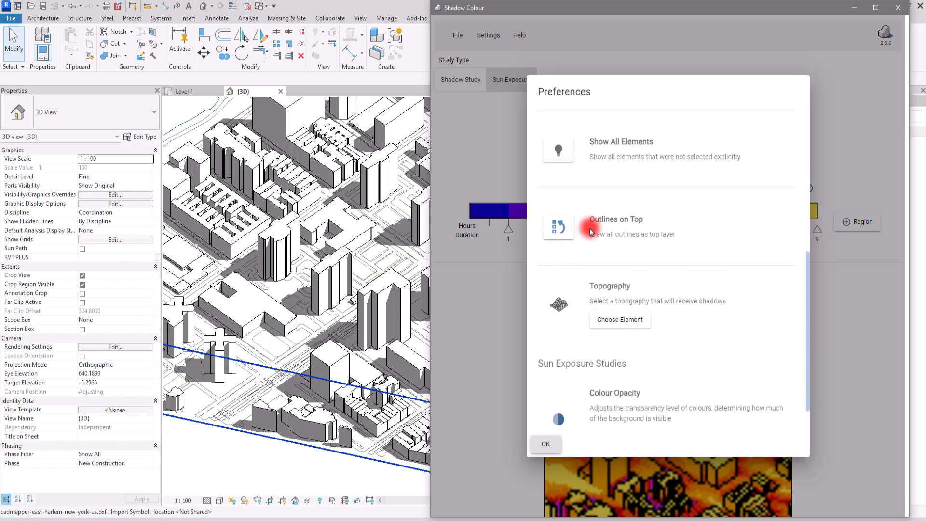
scroll(572, 303, down, 1)
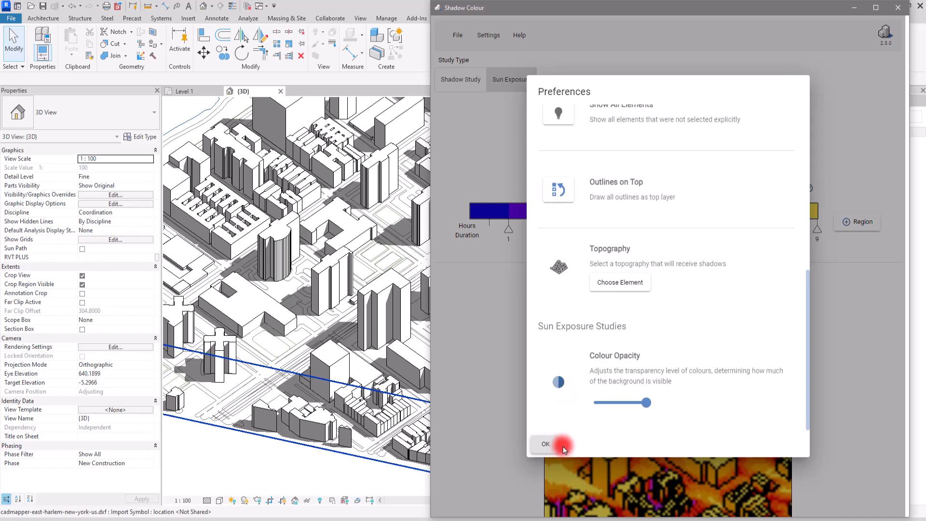
click(546, 443)
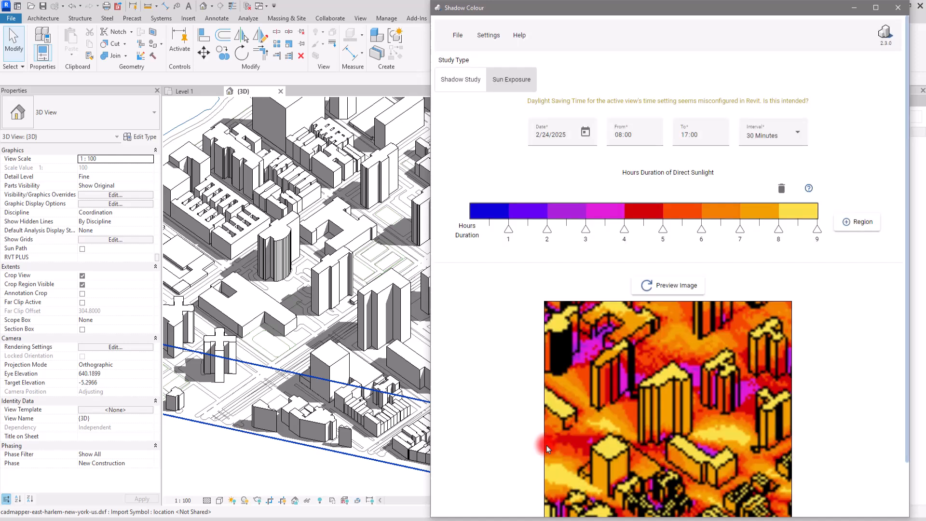
Export the sun exposure study with a newly chosen image quality and inspect the resulting PNG in the image viewer
click(457, 36)
mouse_move(481, 107)
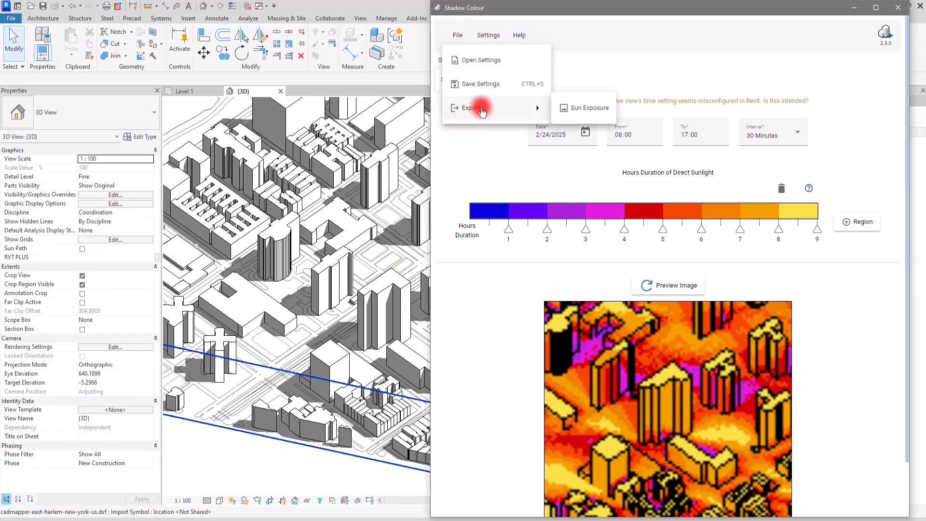
click(586, 111)
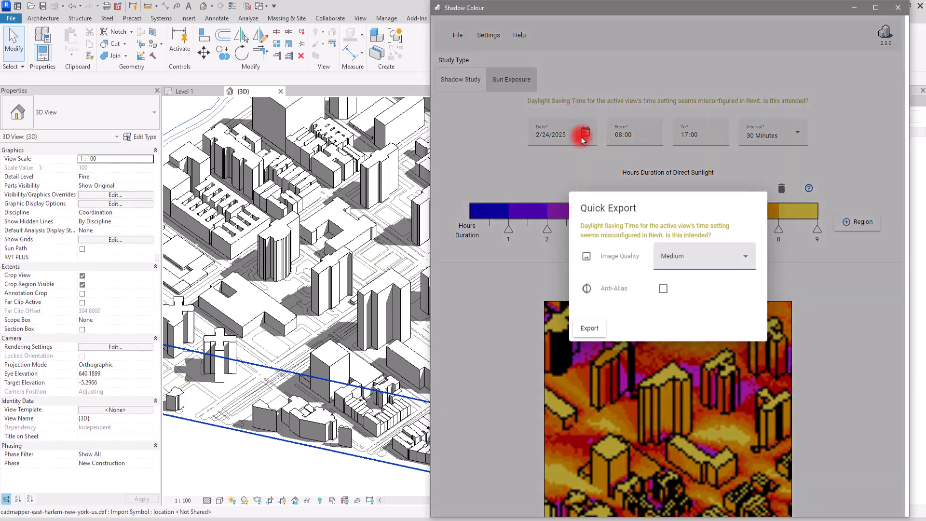
click(705, 255)
click(694, 343)
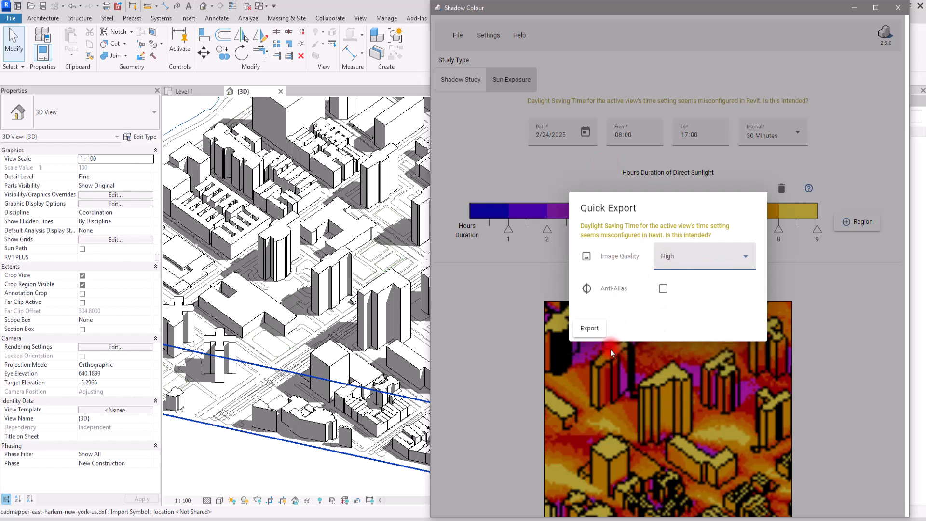
click(589, 328)
click(813, 268)
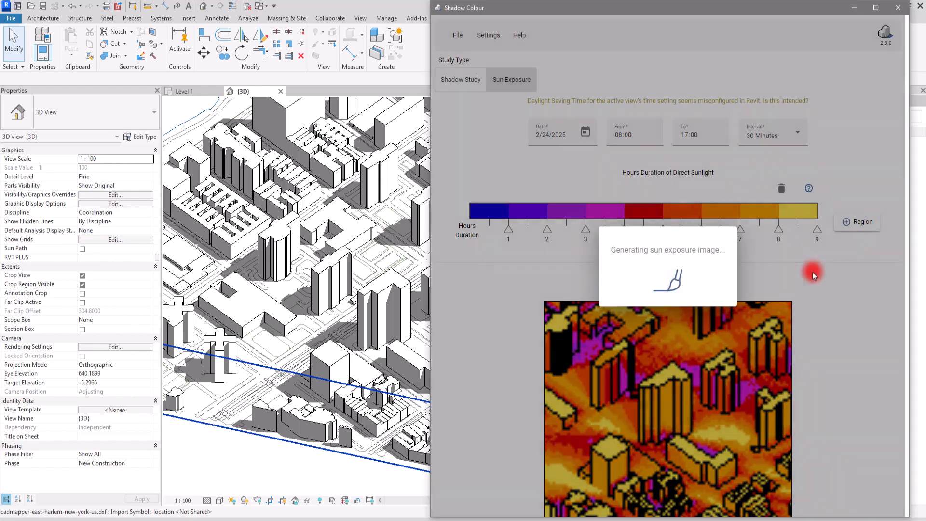
scroll(438, 124, up, 8)
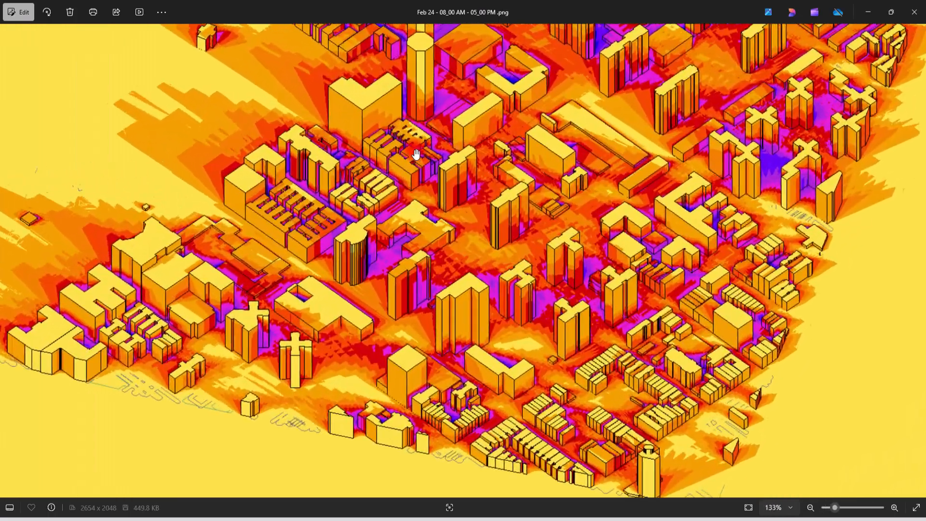
scroll(470, 294, down, 8)
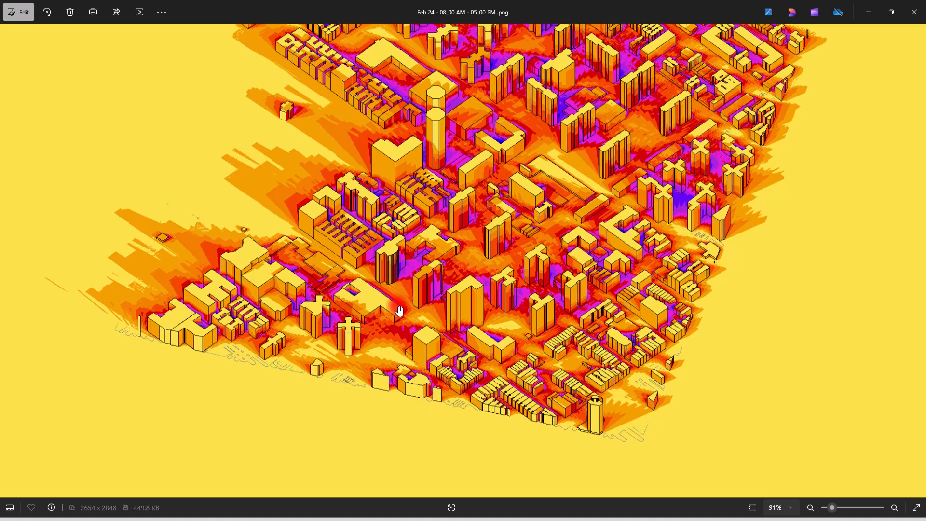
Switch from the image viewer back to Shadow Colour, change the study type to Shadow Study and generate its preview image
click(872, 12)
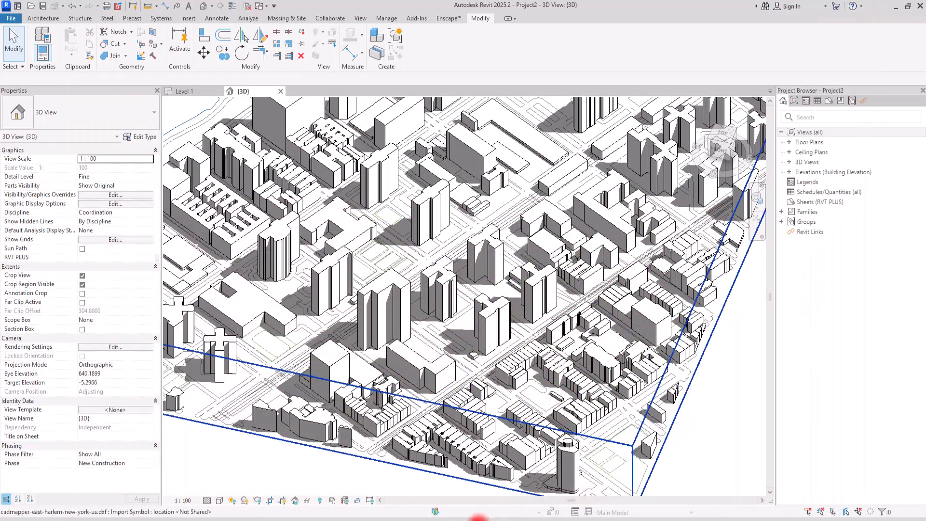
click(477, 517)
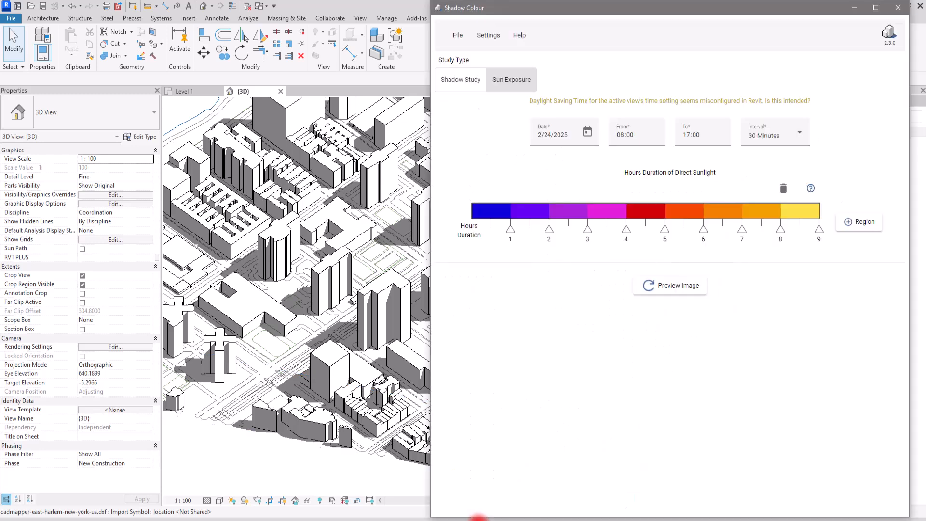
click(457, 89)
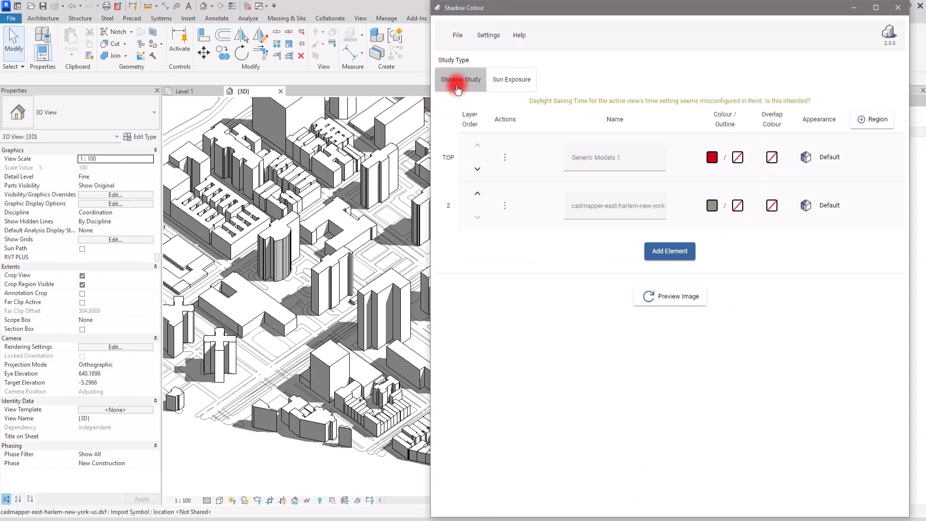
click(654, 297)
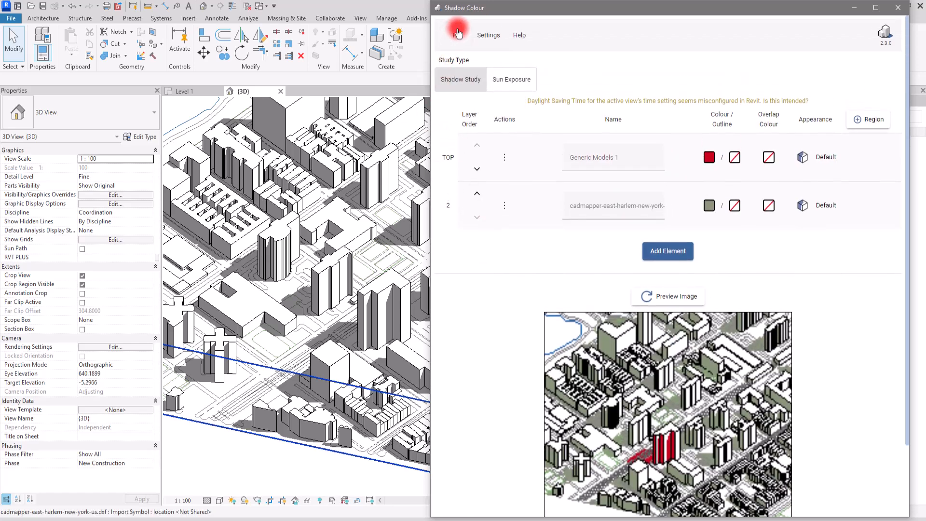
Start a single-day frame interval export of the shadow study and set its end time to 10:44
click(457, 33)
mouse_move(482, 106)
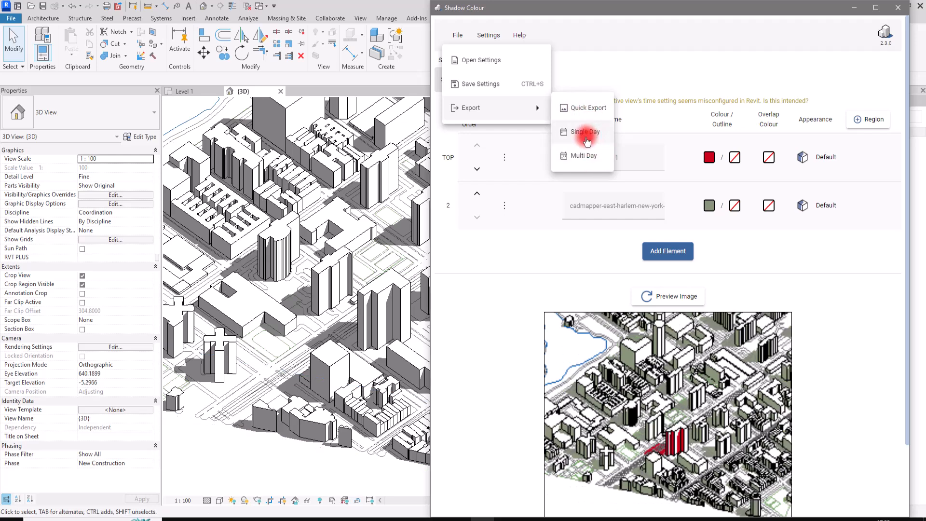
click(586, 137)
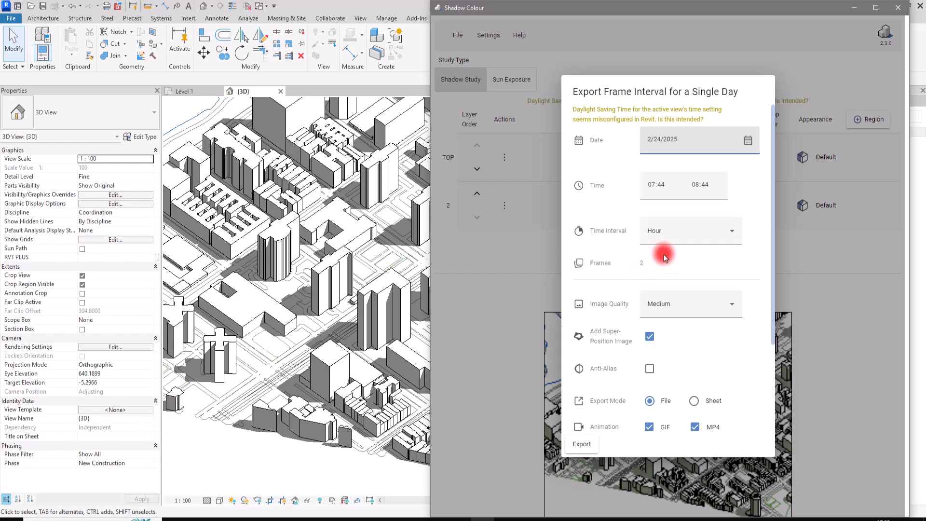
click(698, 190)
text(10)
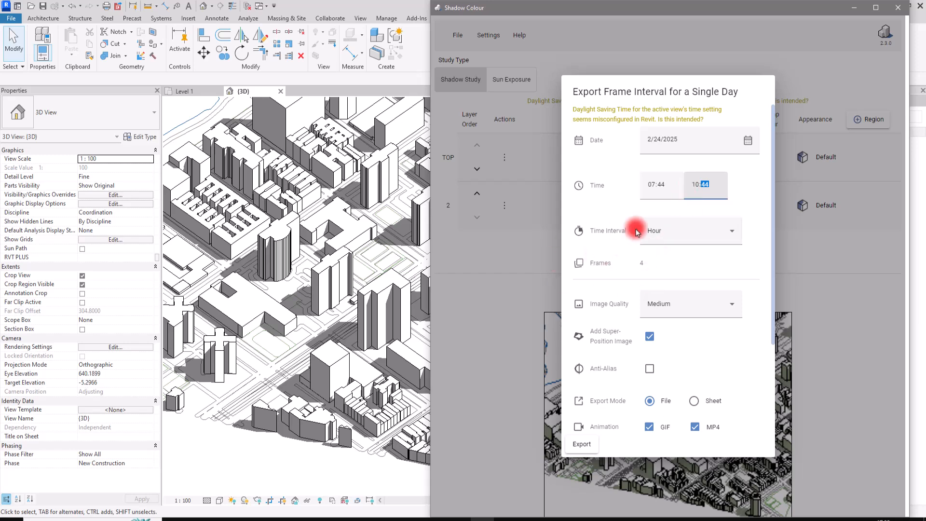
Set the image quality to High and export the single-day frames to the Export folder
scroll(622, 260, down, 2)
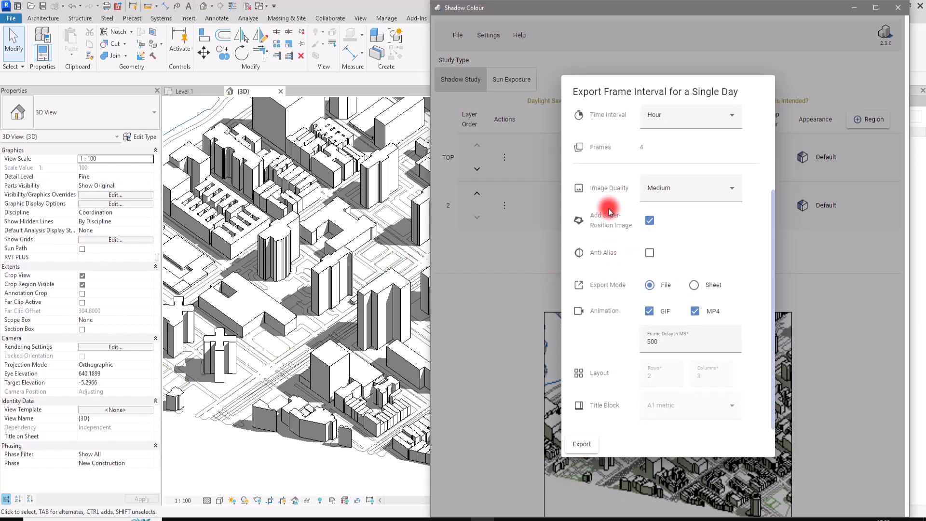
click(696, 186)
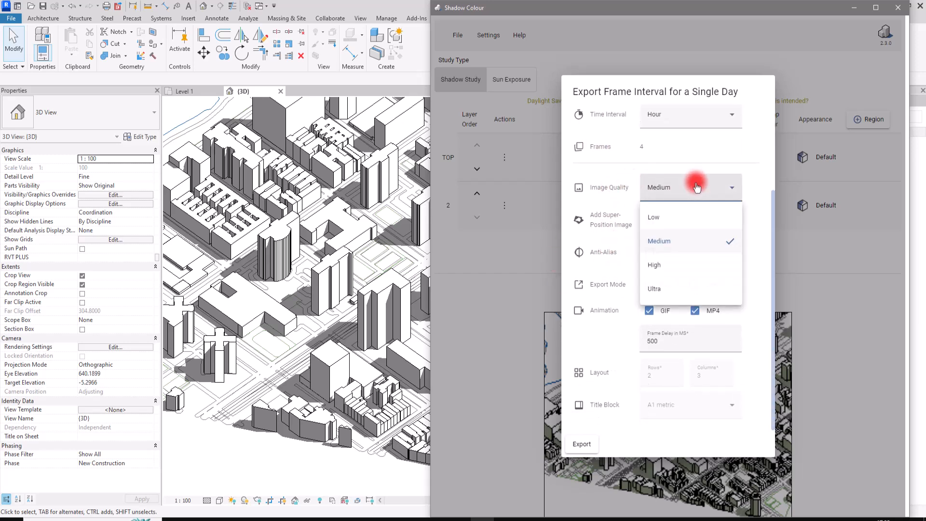
click(678, 271)
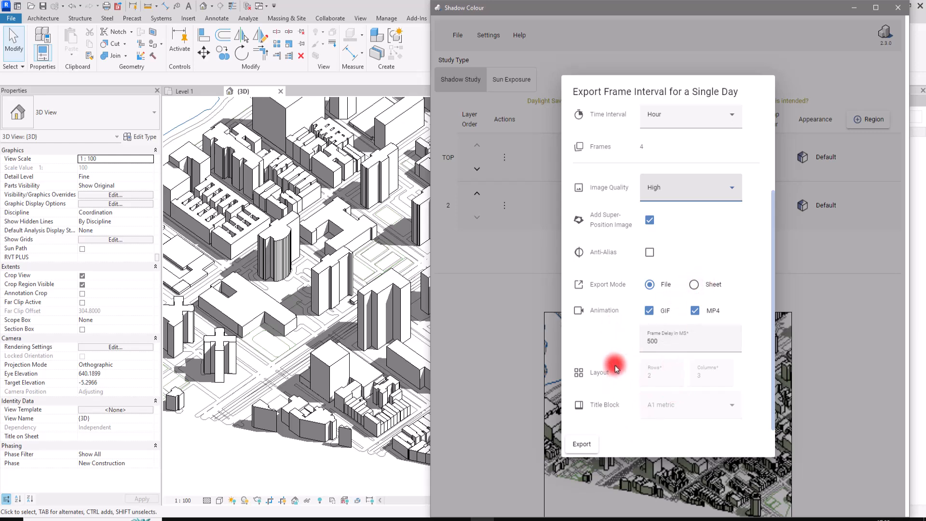
click(579, 445)
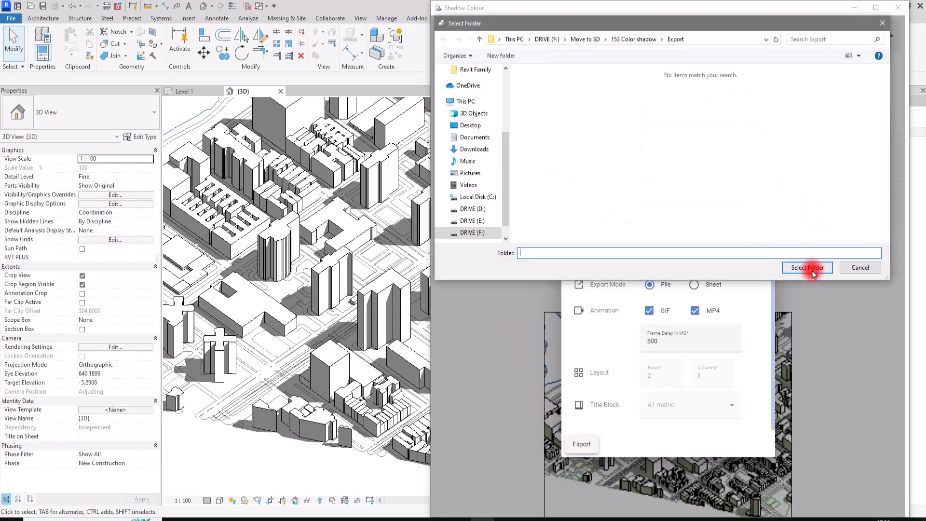
click(813, 269)
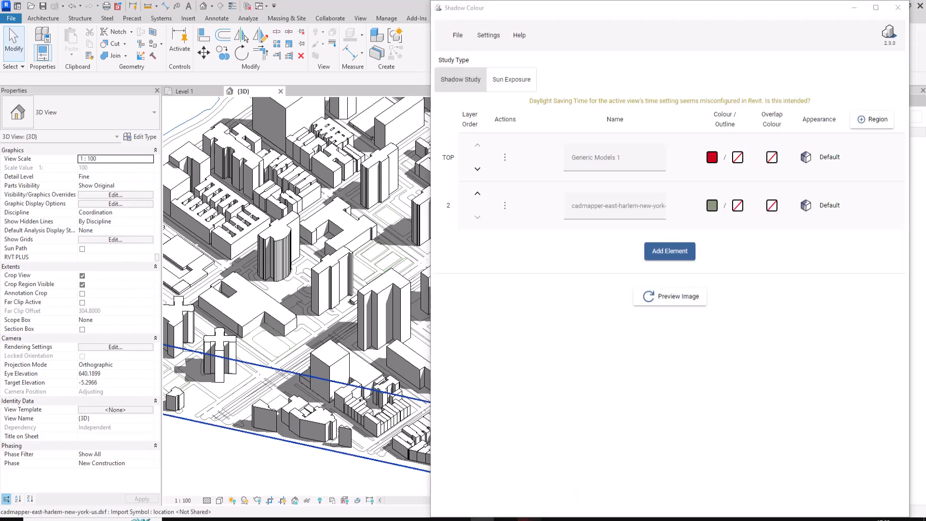
Open the exported shadow study in the image viewer and examine the hourly frames, superposition image, MP4 animation and legend
mouse_move(529, 518)
click(584, 471)
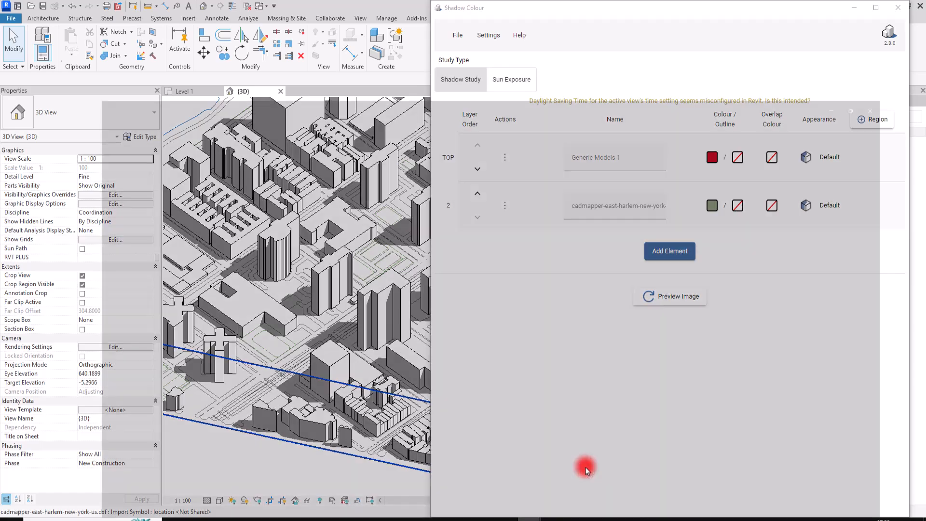
scroll(443, 144, up, 2)
scroll(440, 142, down, 5)
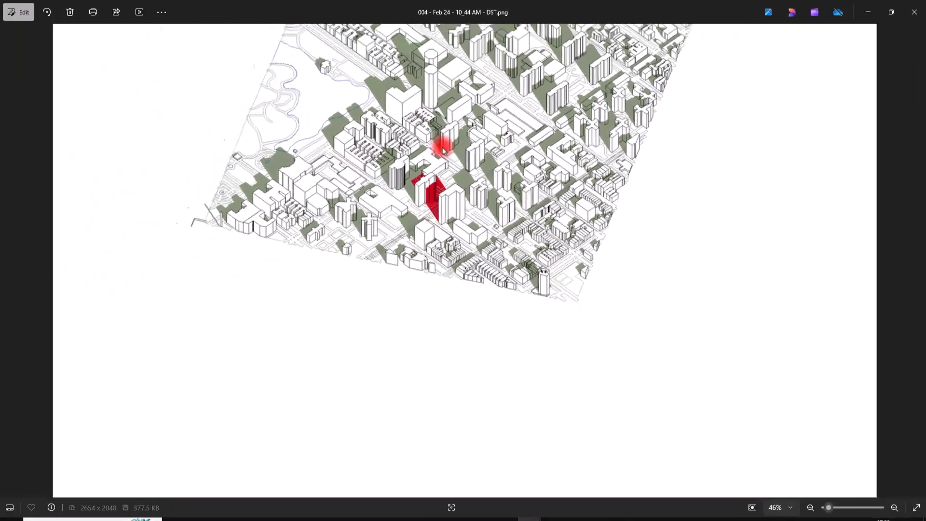
click(9, 261)
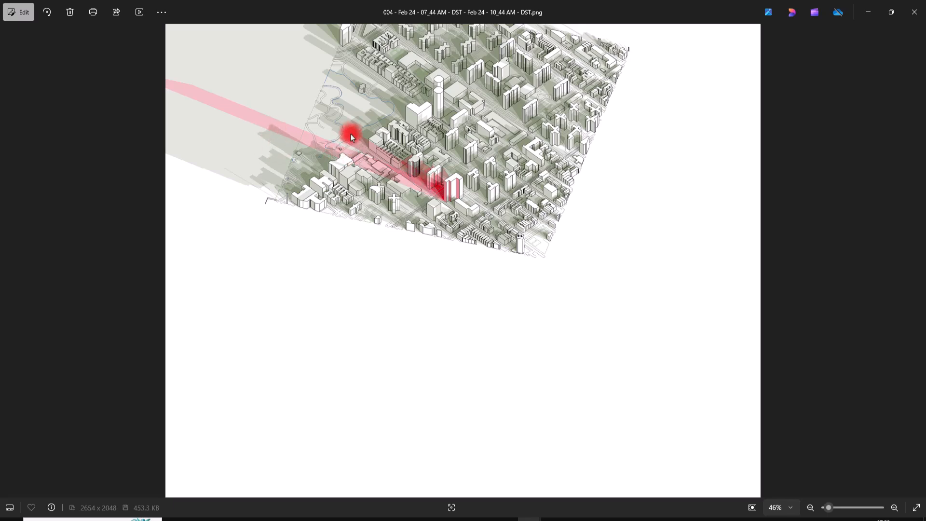
click(12, 260)
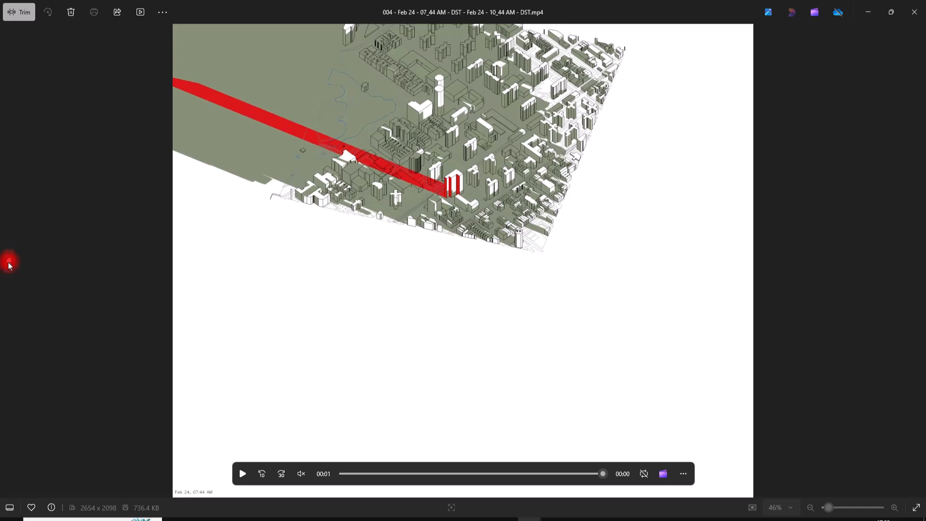
click(9, 262)
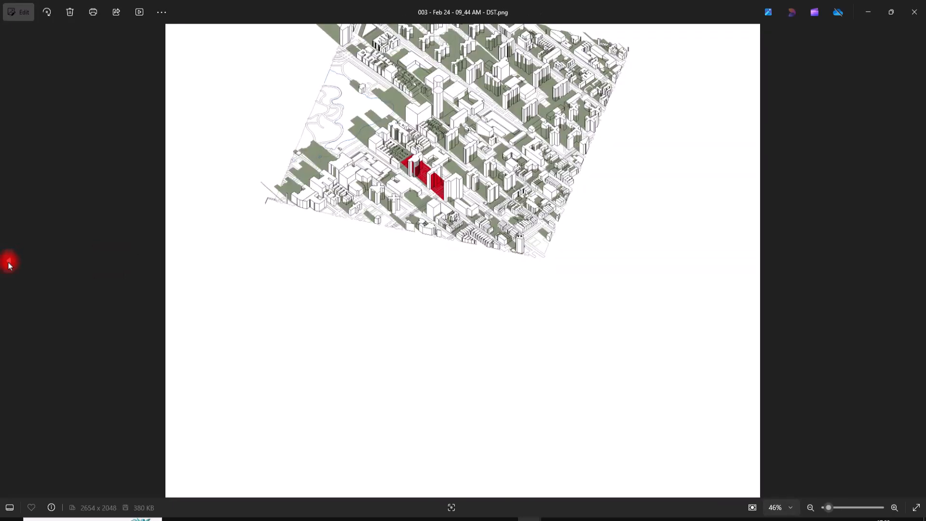
click(9, 263)
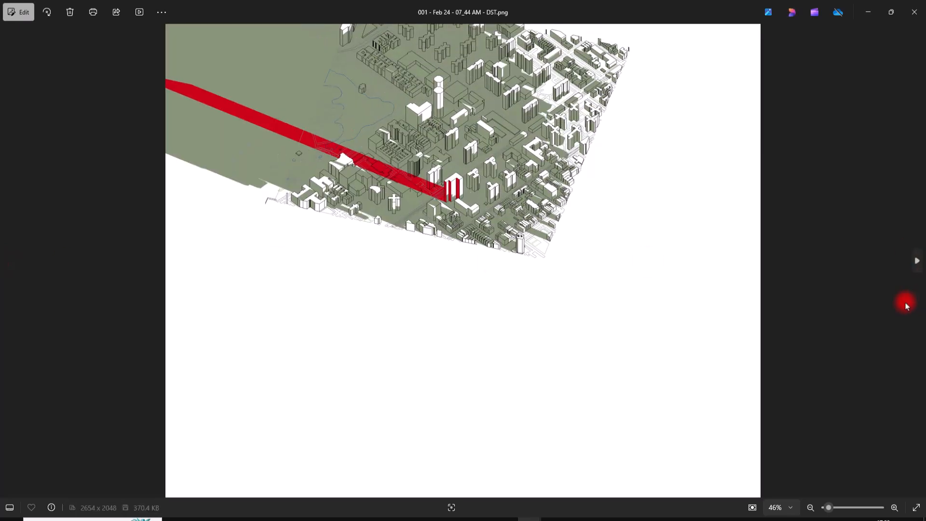
click(916, 261)
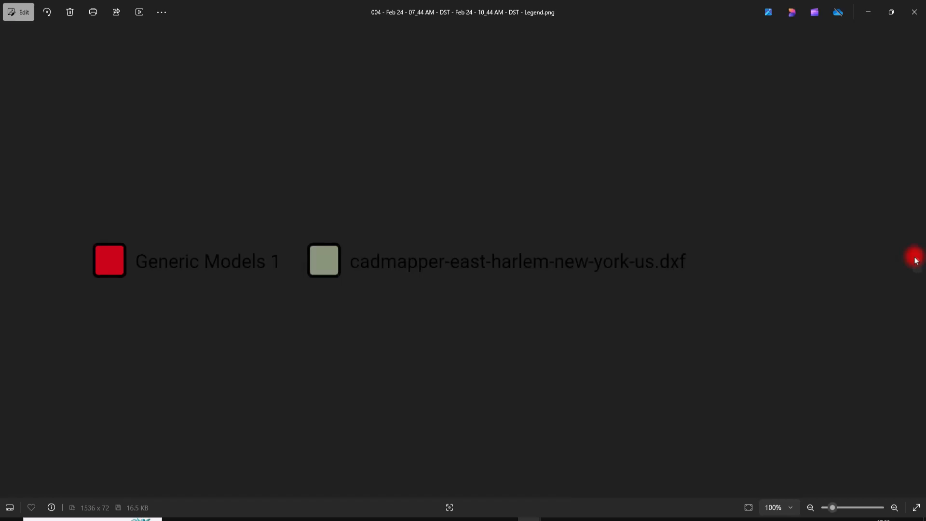